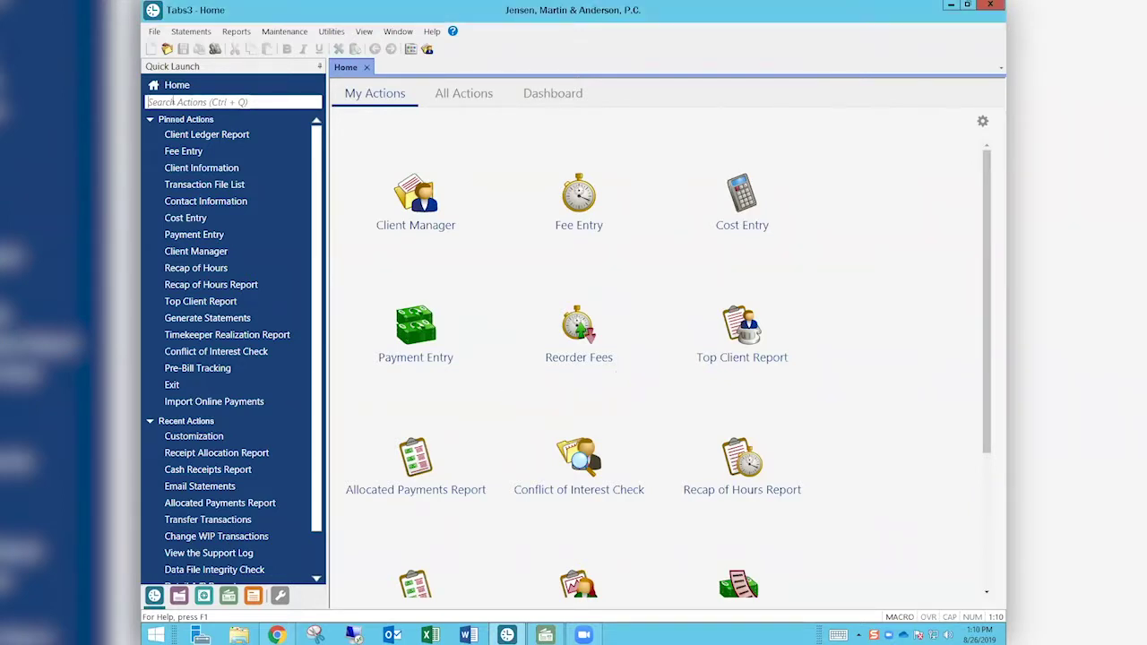
- Find the Email Templates action and open the EXAMPLECK template for editing
key(ctrl+q)
text(email)
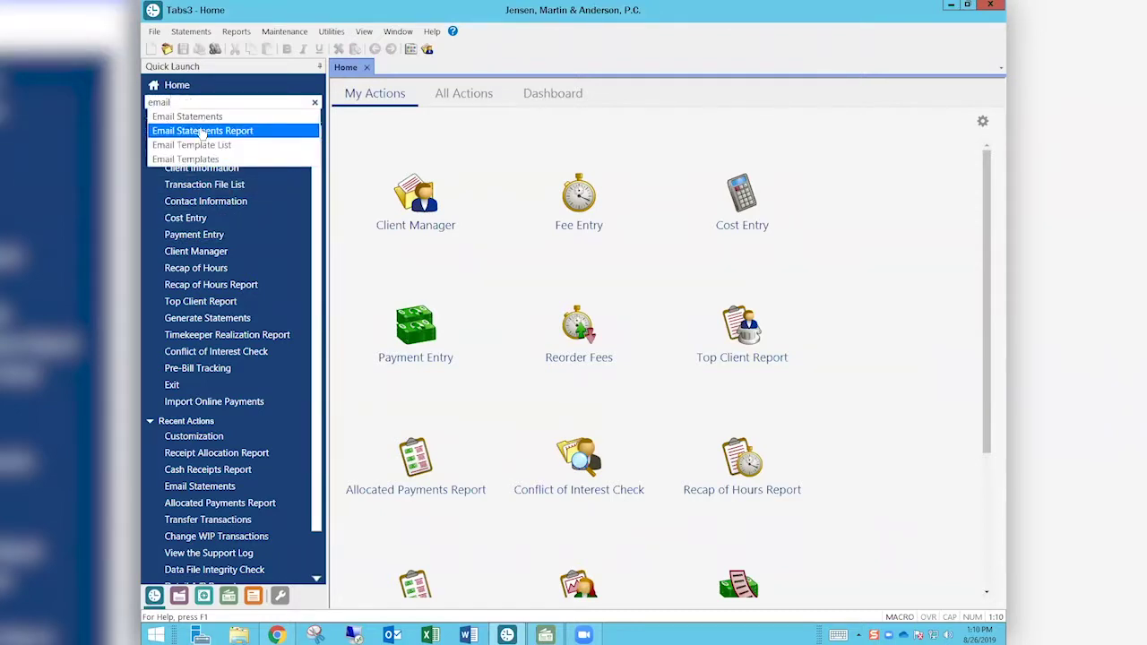
click(179, 159)
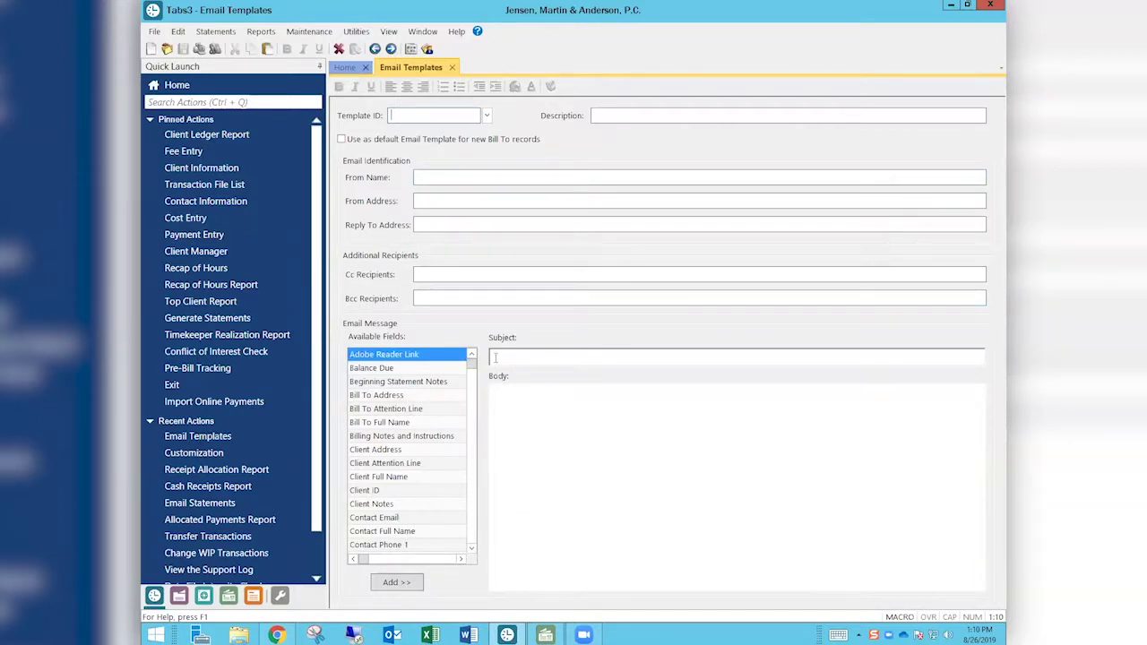
click(487, 116)
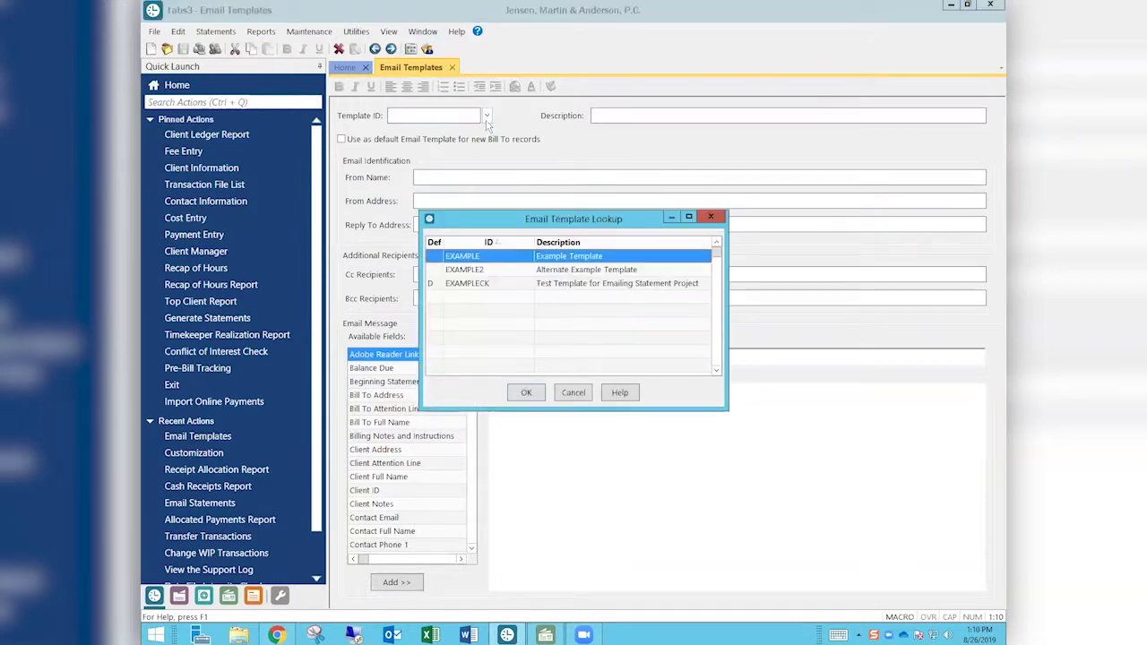
double_click(469, 284)
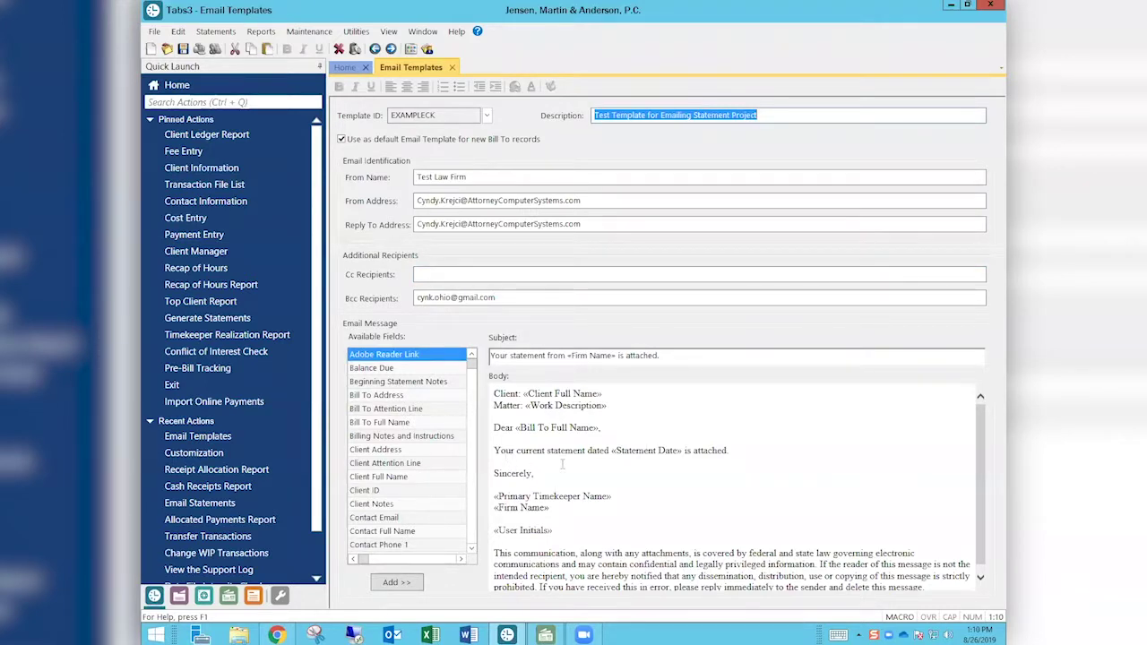
- Add a new paragraph after the attached-statement sentence in the body and insert the Online Payment Begin Text field there
click(738, 450)
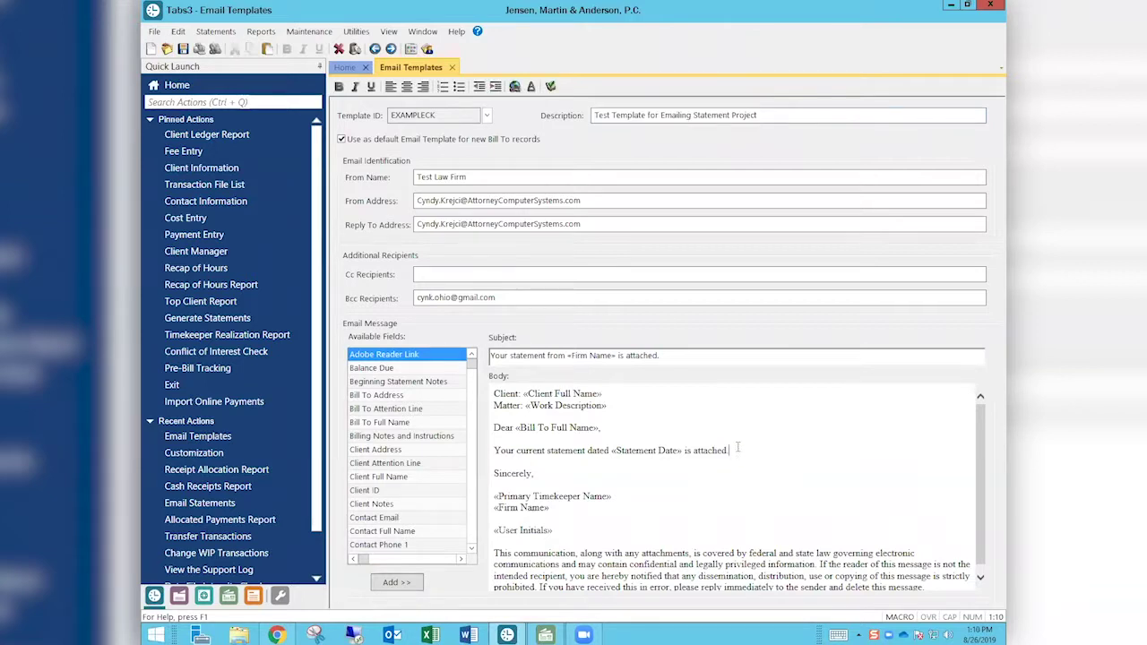
key(Return)
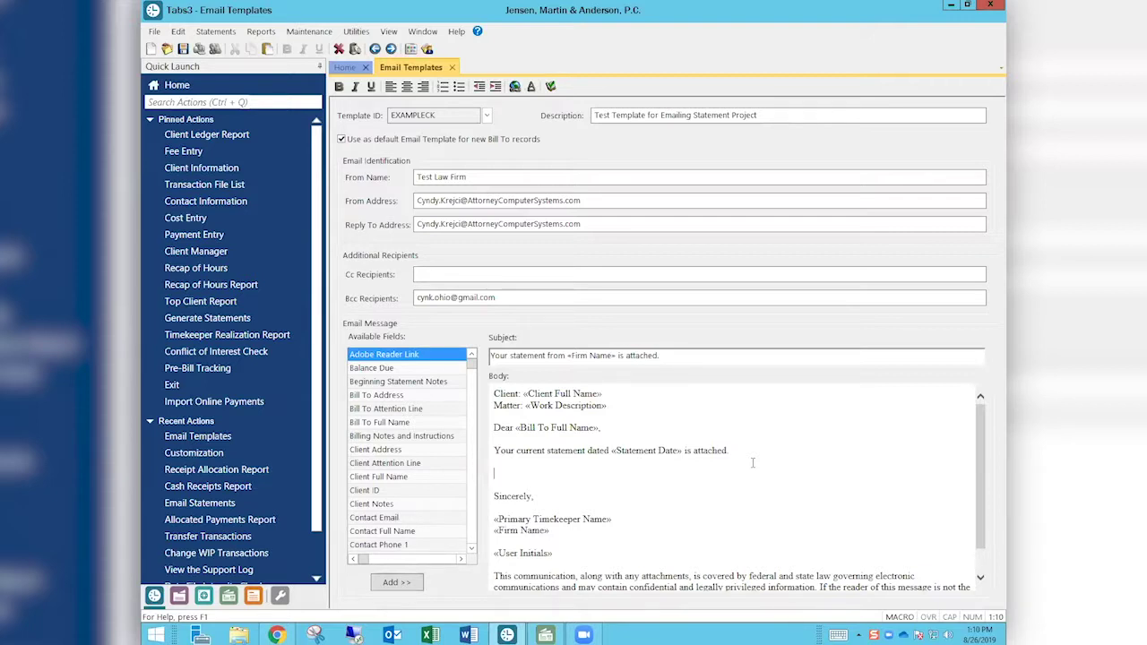
click(471, 534)
click(471, 533)
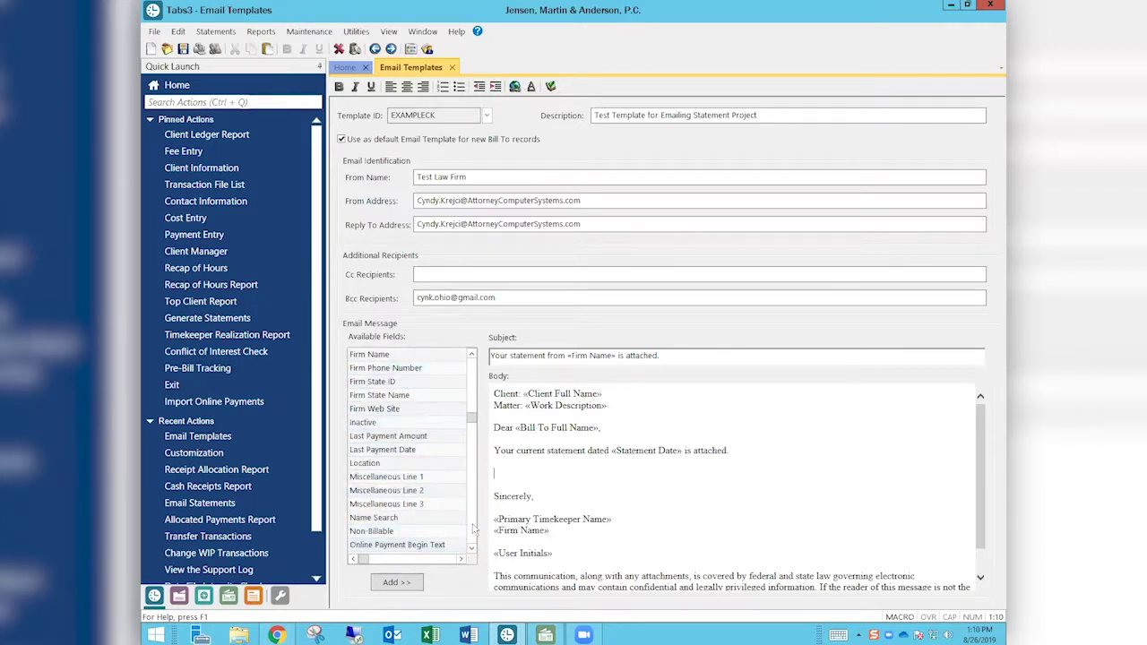
click(471, 548)
click(471, 548)
click(471, 548)
click(470, 547)
click(470, 548)
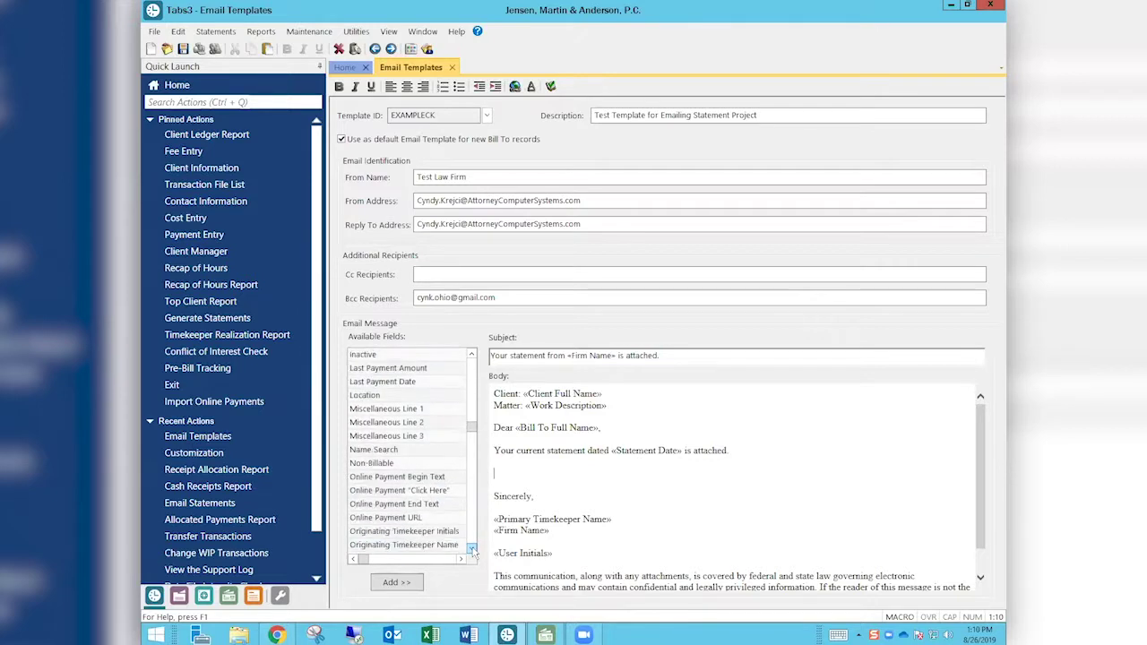
double_click(380, 479)
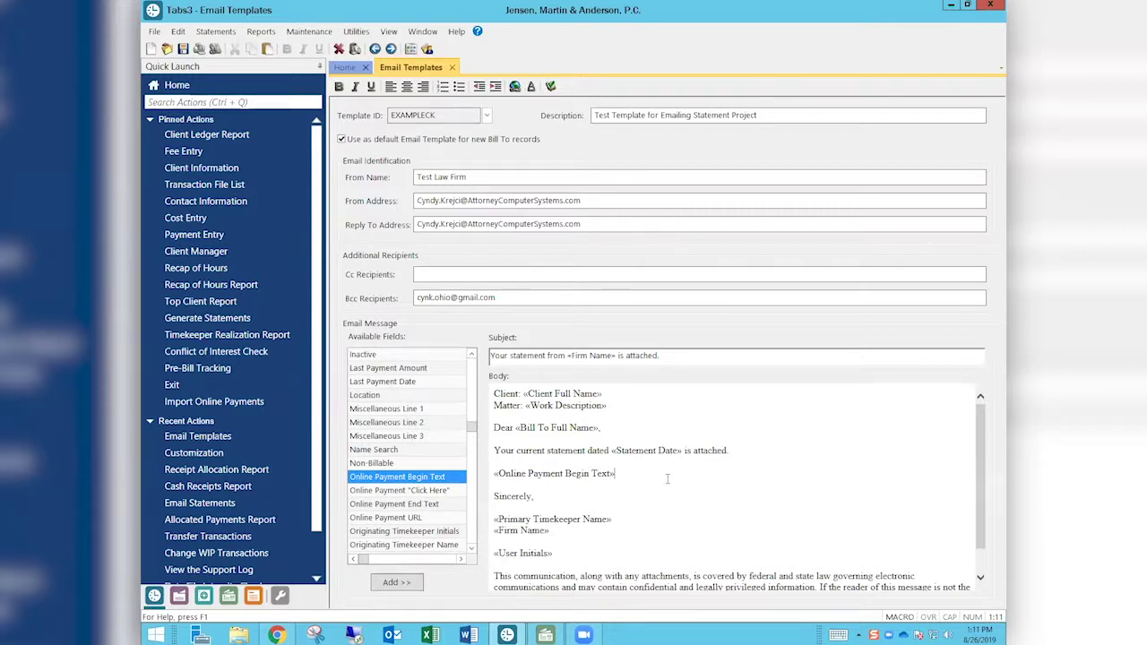
- Add the text "IF you want" after the begin-text field, followed by the Online Payment "Click Here" field
text(IF you wantpay)
click(664, 475)
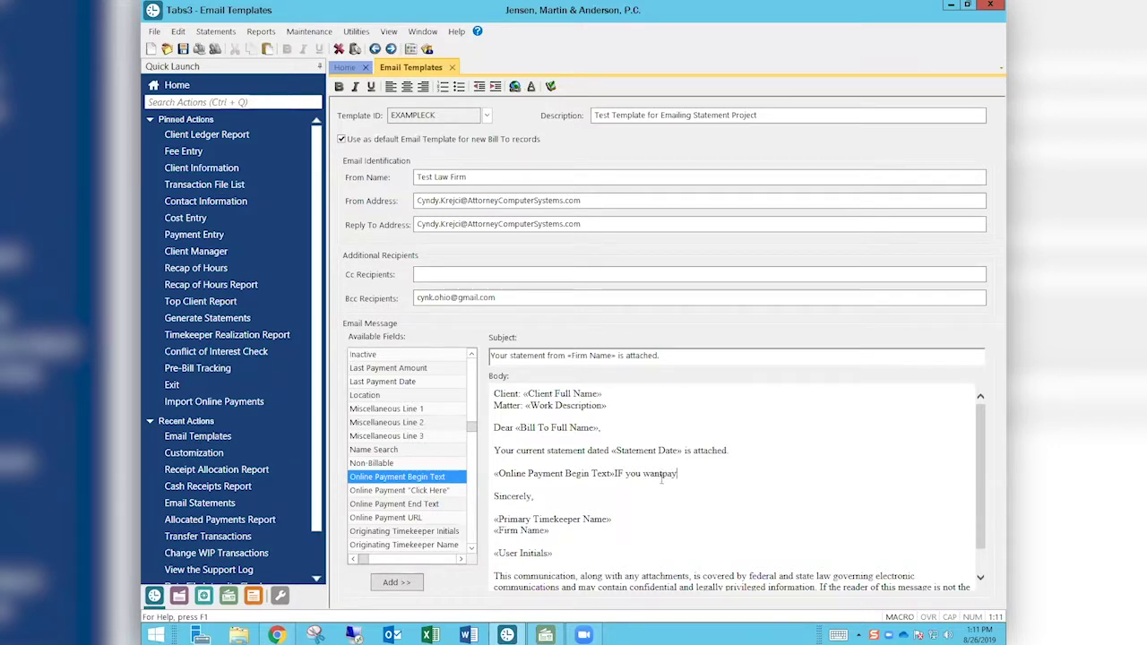
click(407, 491)
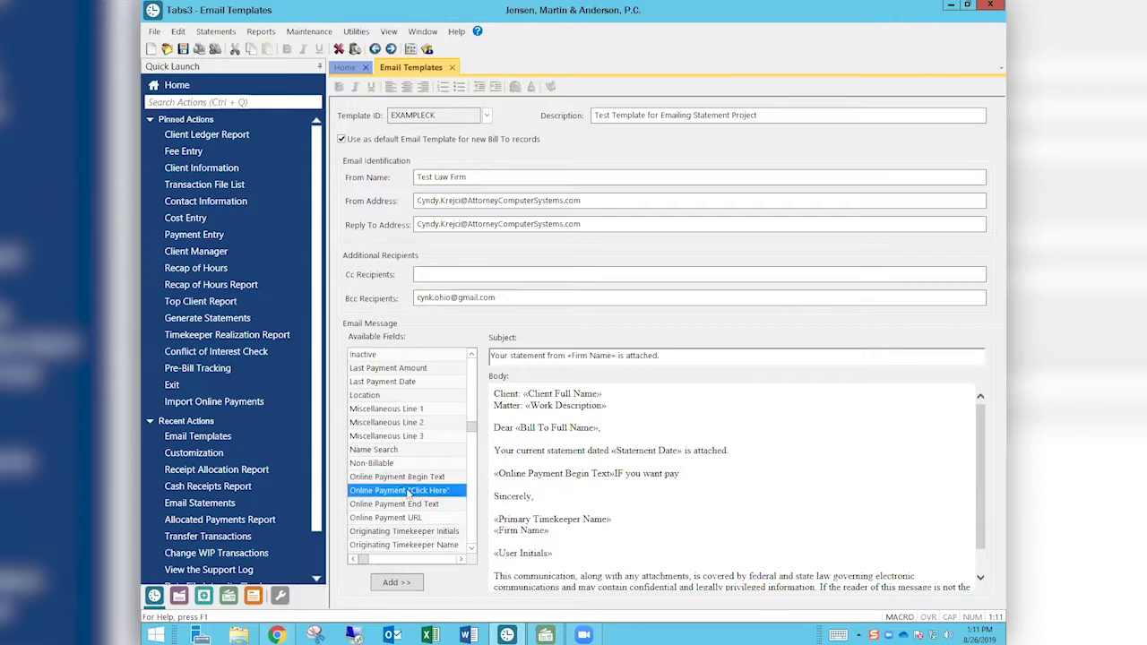
double_click(407, 491)
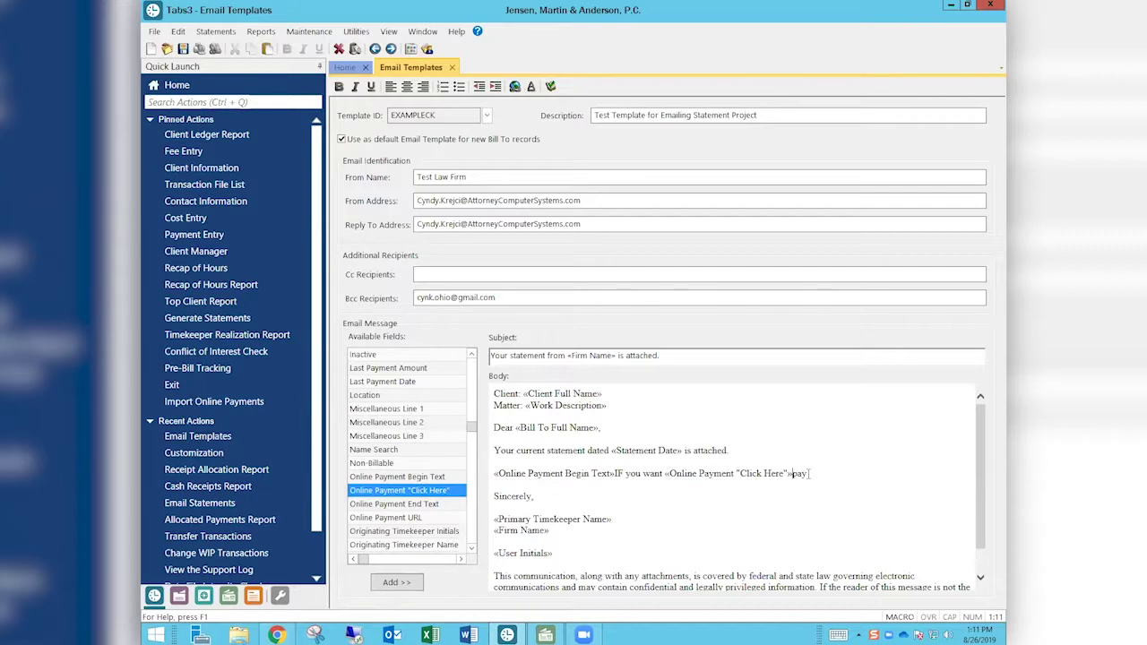
key(BackSpace)
key(BackSpace)
key(BackSpace)
key(BackSpace)
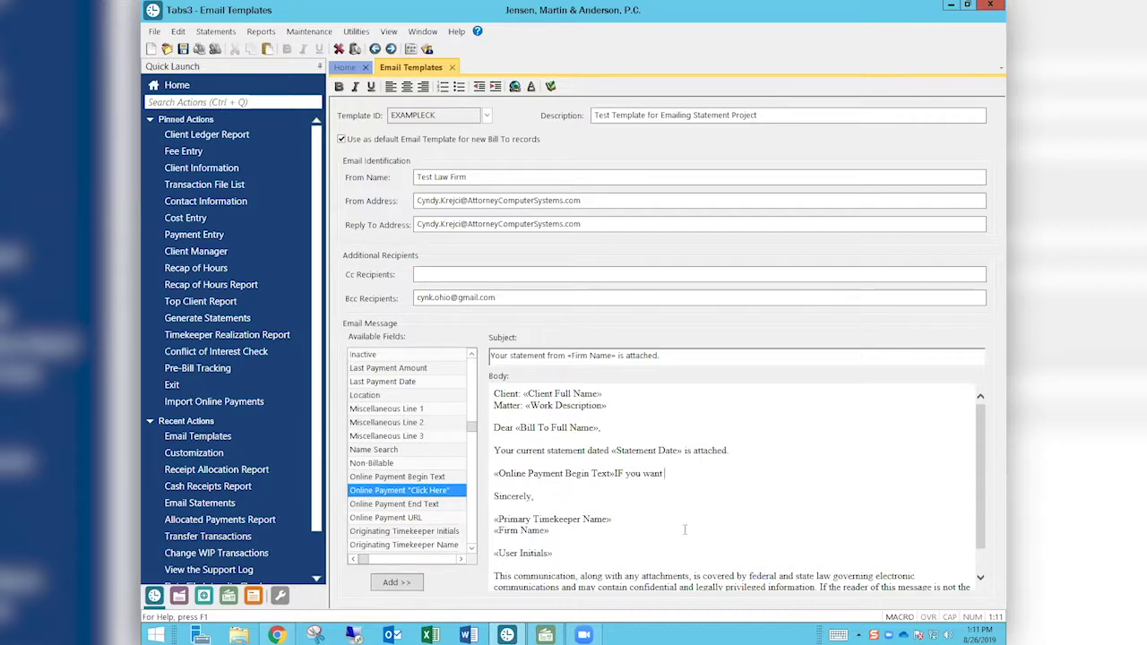
double_click(400, 491)
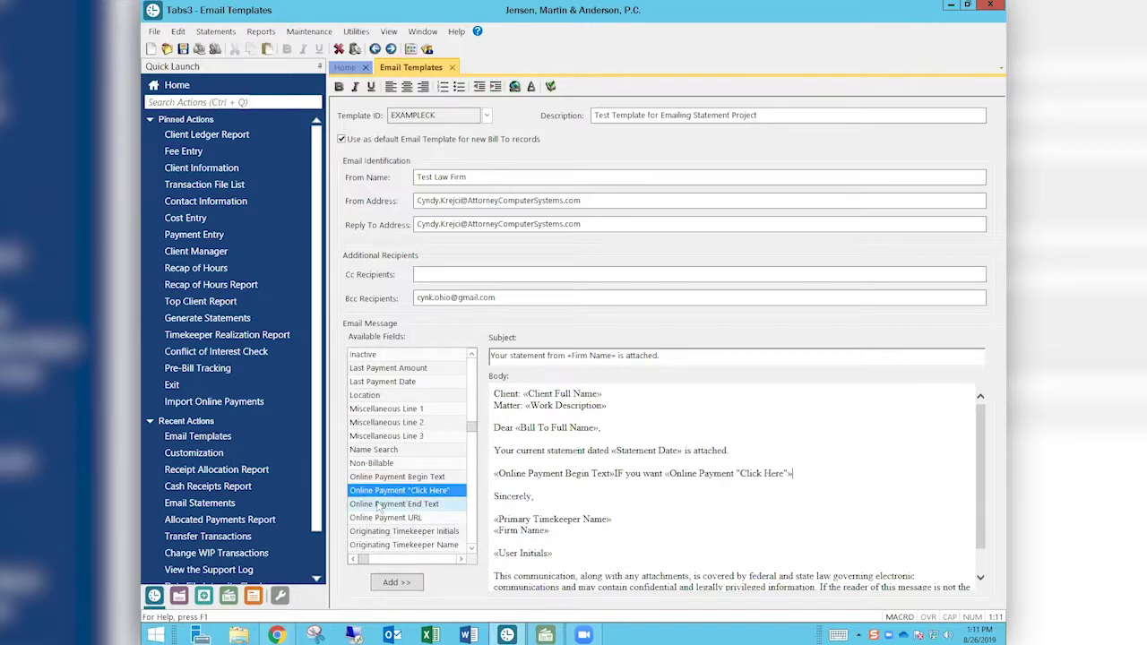
- Insert the Online Payment End Text field at the end of the payment line, and close the template without saving
click(387, 505)
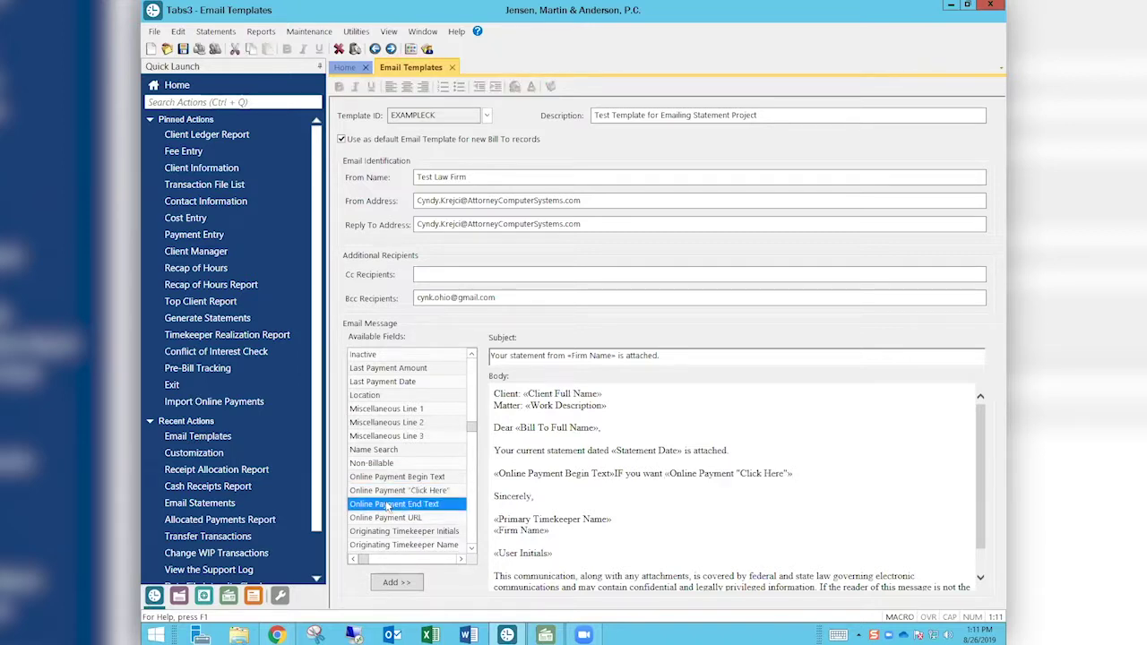
double_click(387, 505)
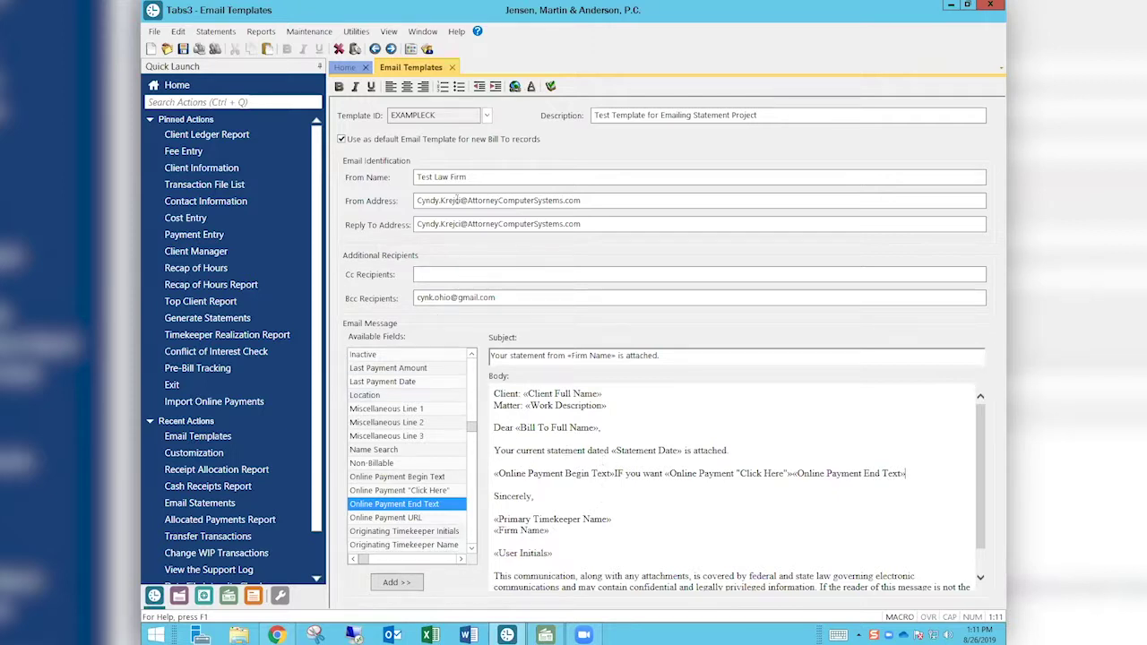
scroll(596, 451, down, 1)
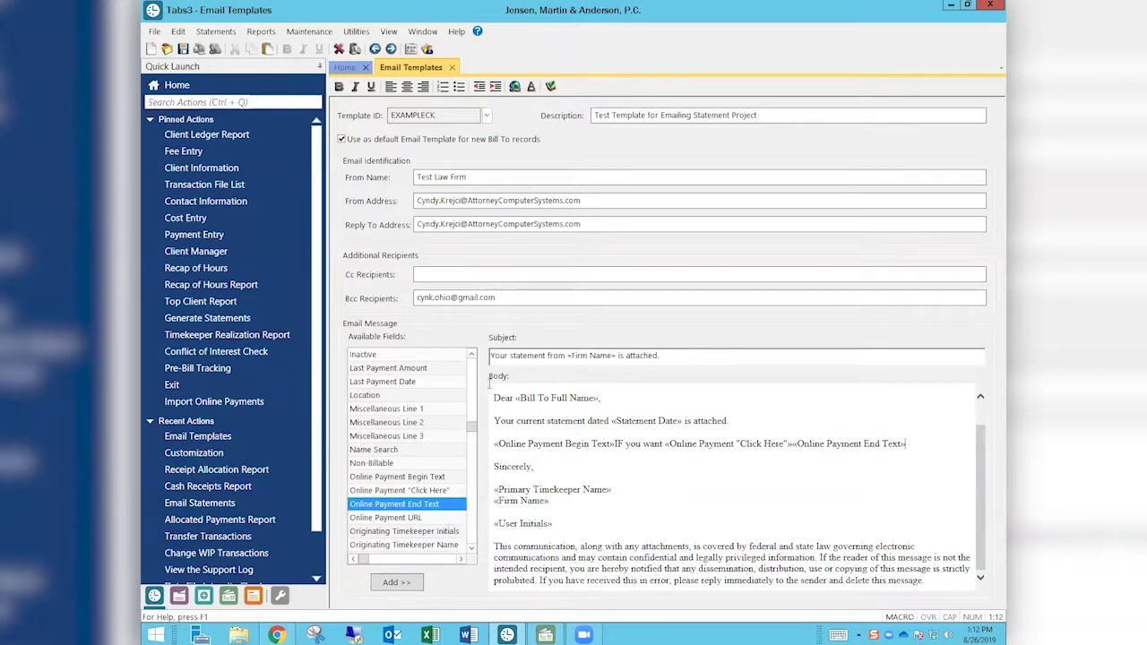
scroll(491, 385, up, 1)
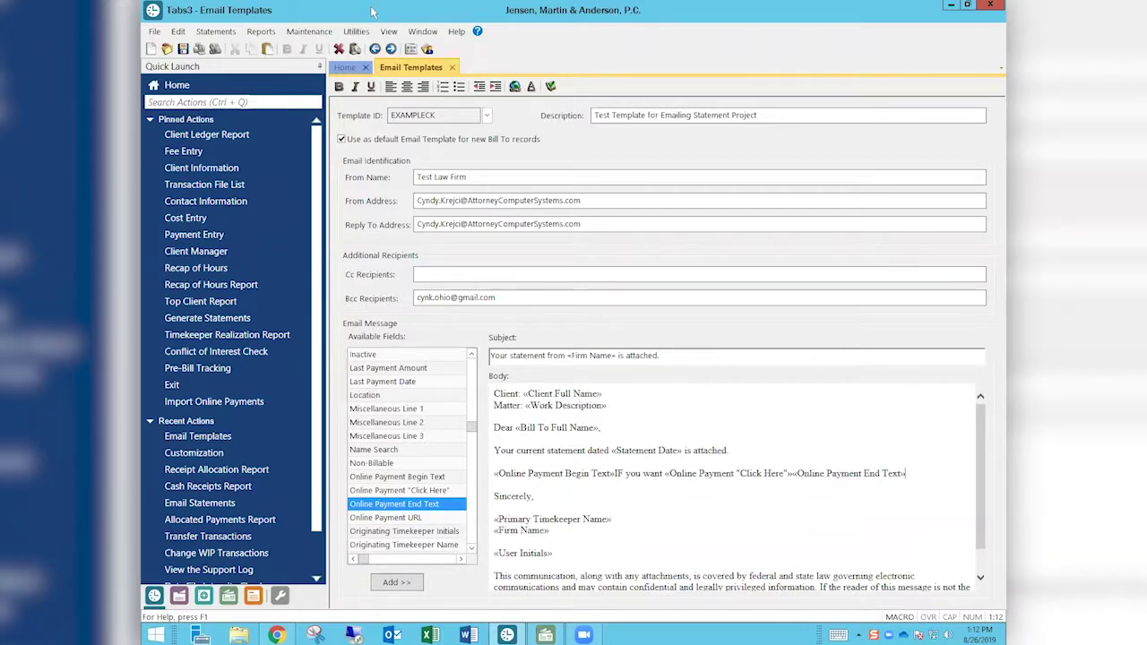
click(452, 67)
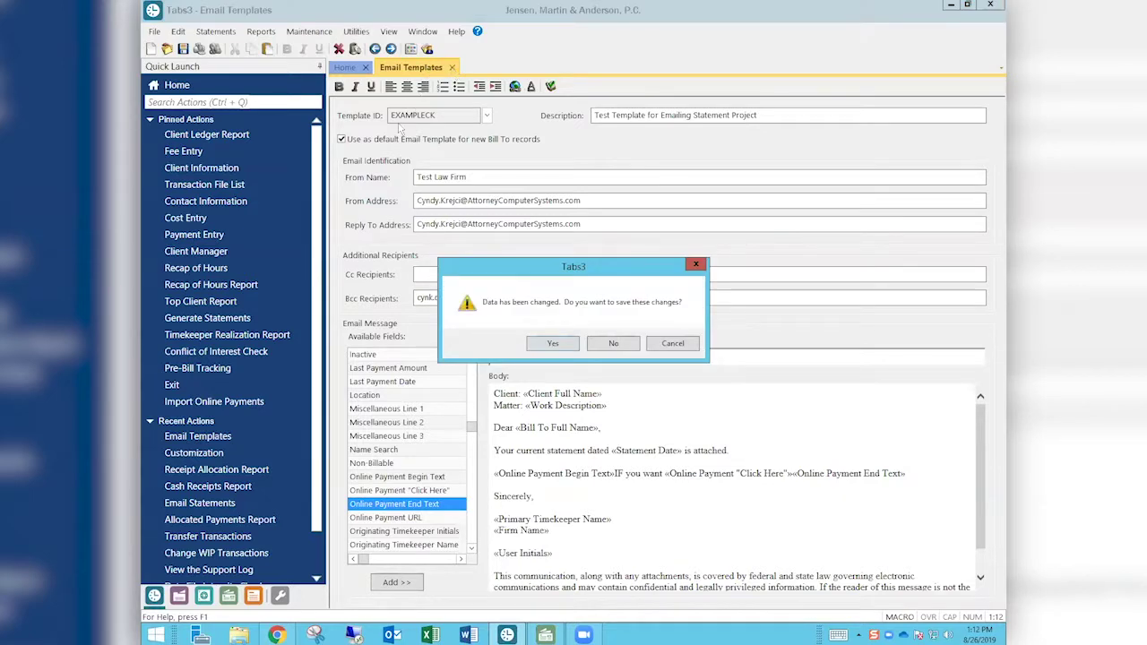
click(612, 346)
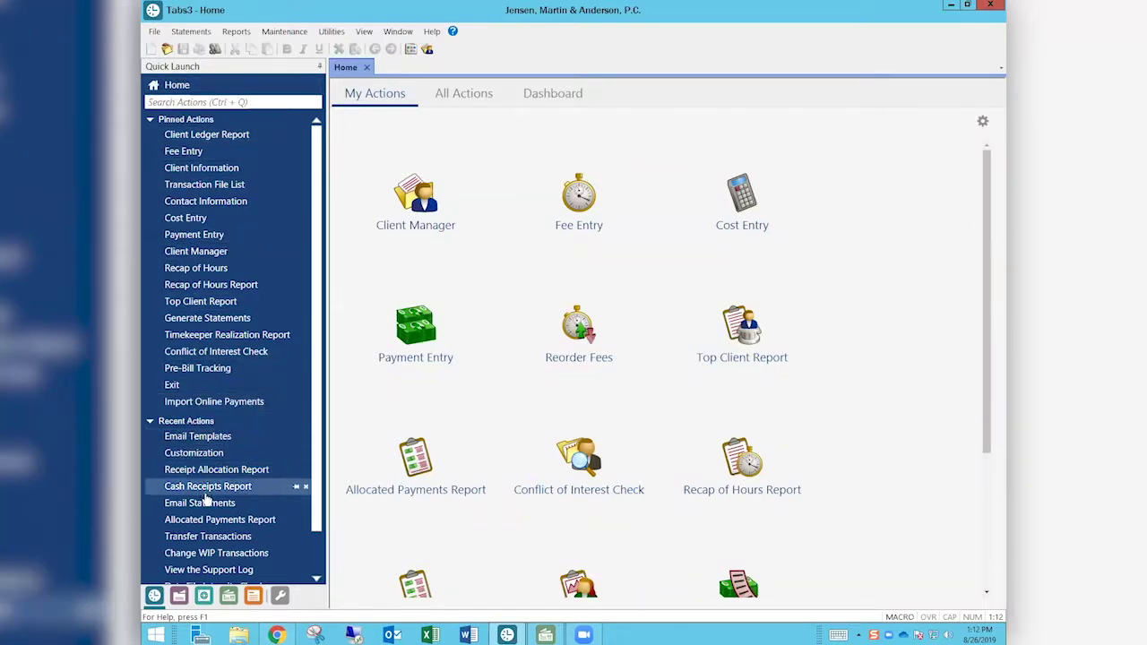
- Check for online payments to import and dismiss the notice
click(197, 403)
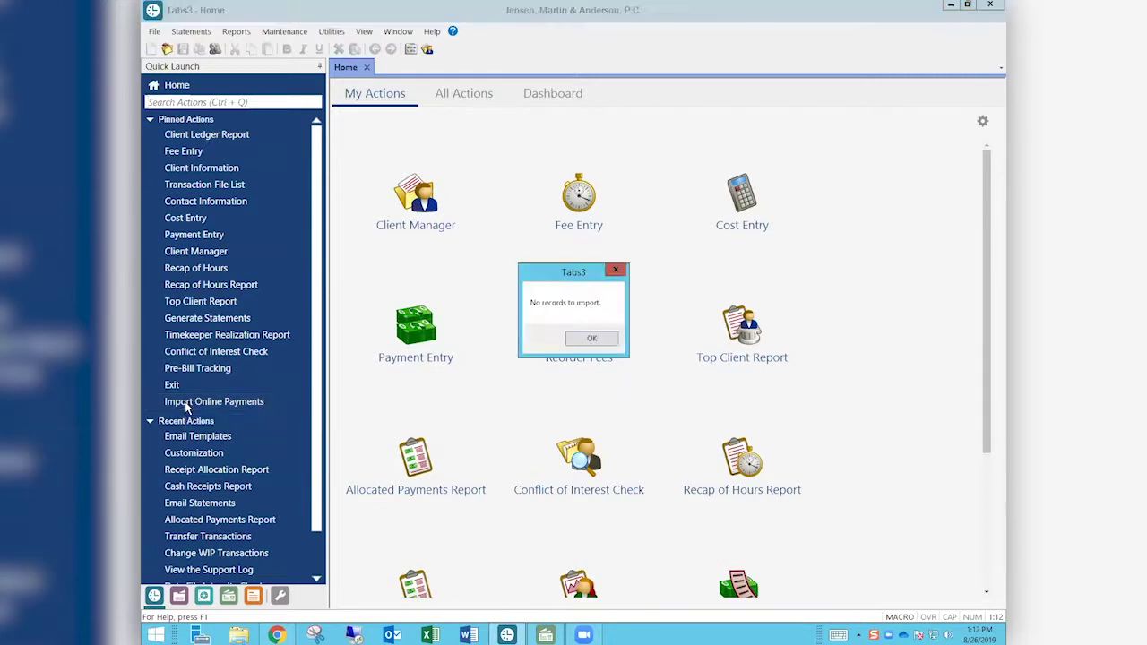
click(589, 338)
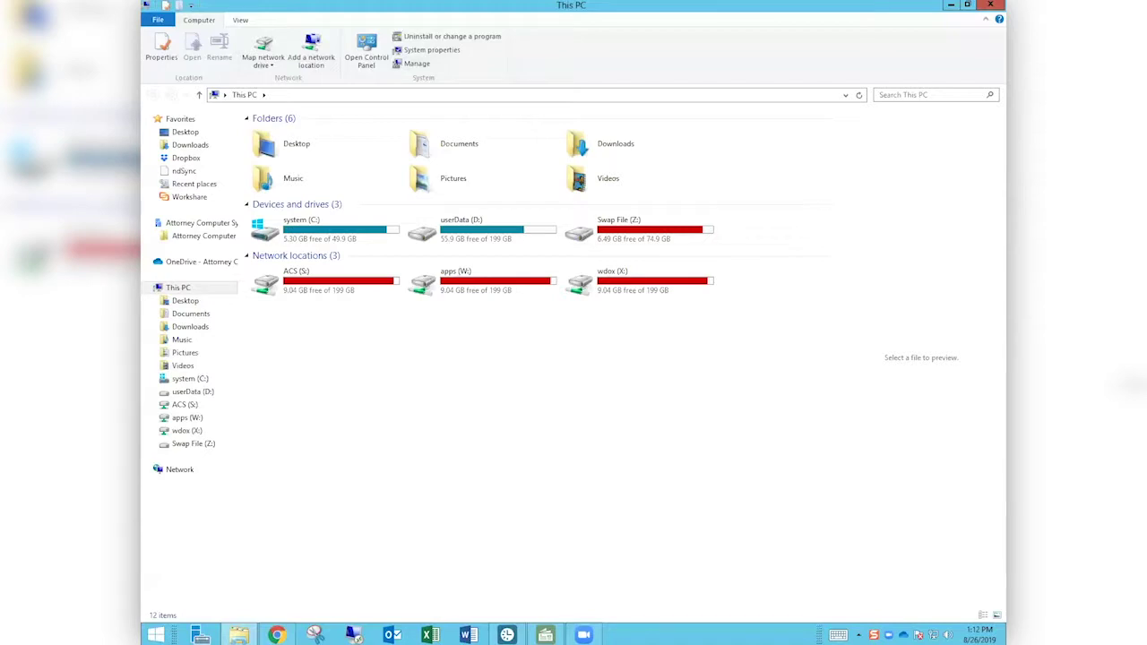
- In File Explorer, open the STI folder on the ACS (S:) network drive
double_click(335, 278)
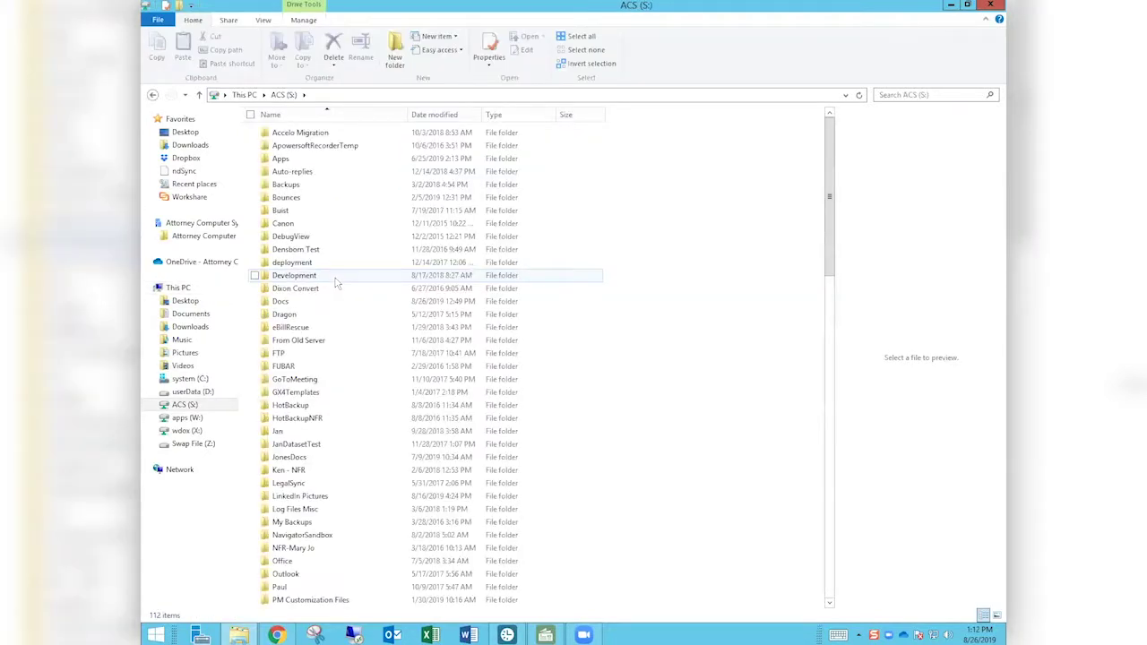
text(sti)
key(Return)
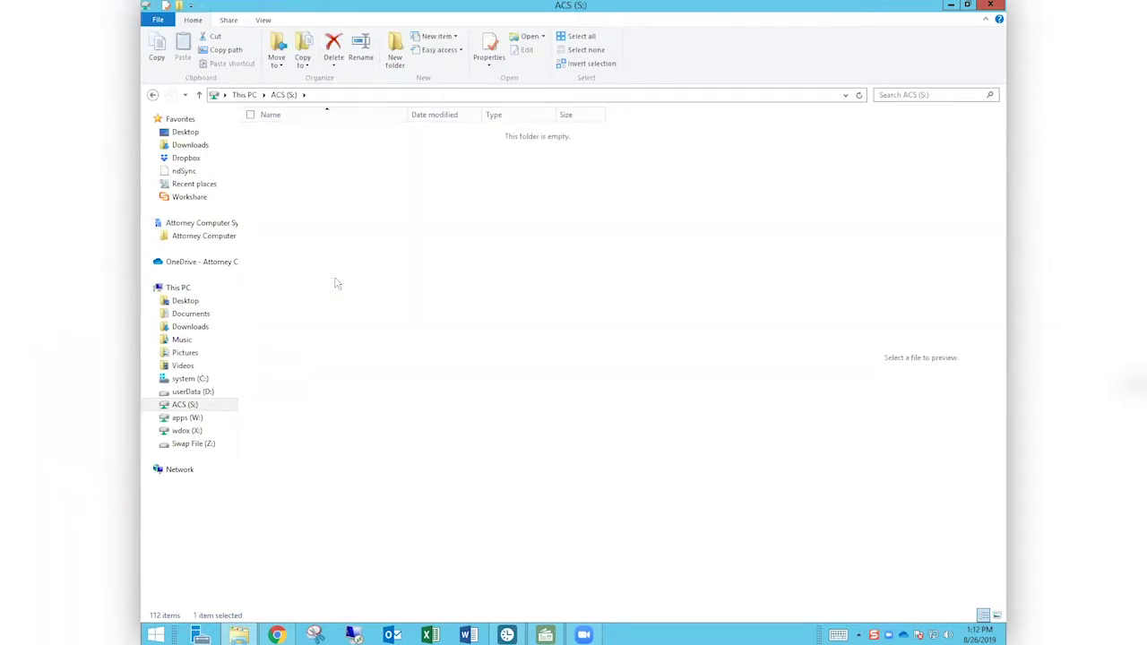
- Locate tabs.exe in the STI folder and launch it
key(Down)
key(Down)
key(Down)
key(Down)
key(Down)
key(Down)
key(t)
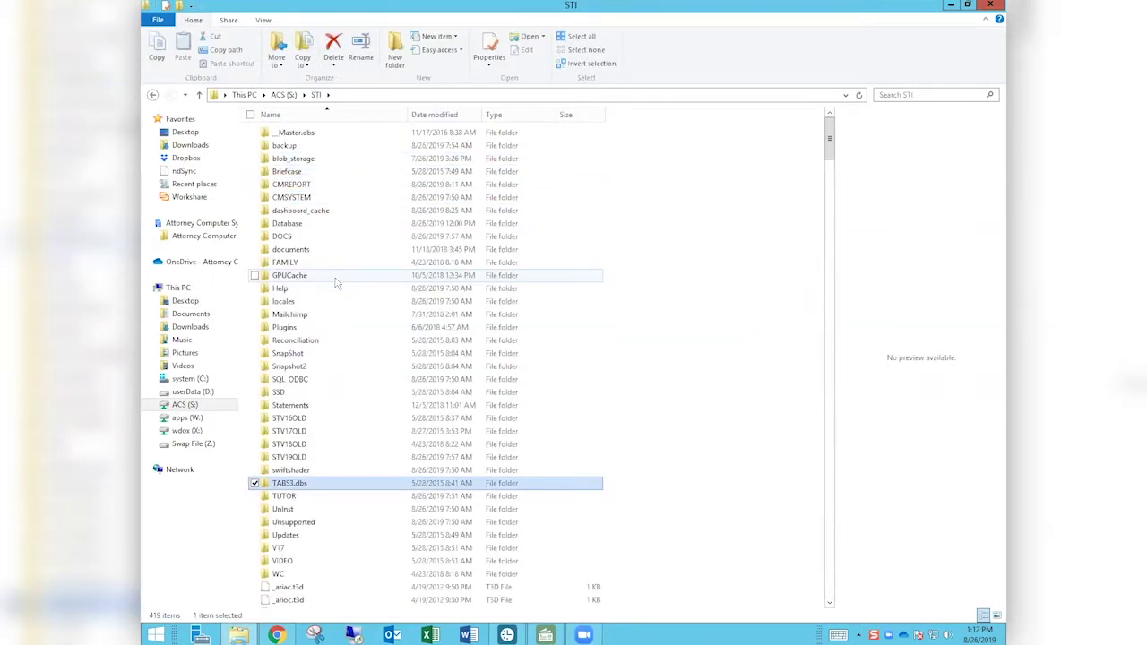
key(Down)
key(Down)
key(Down)
text(a3e)
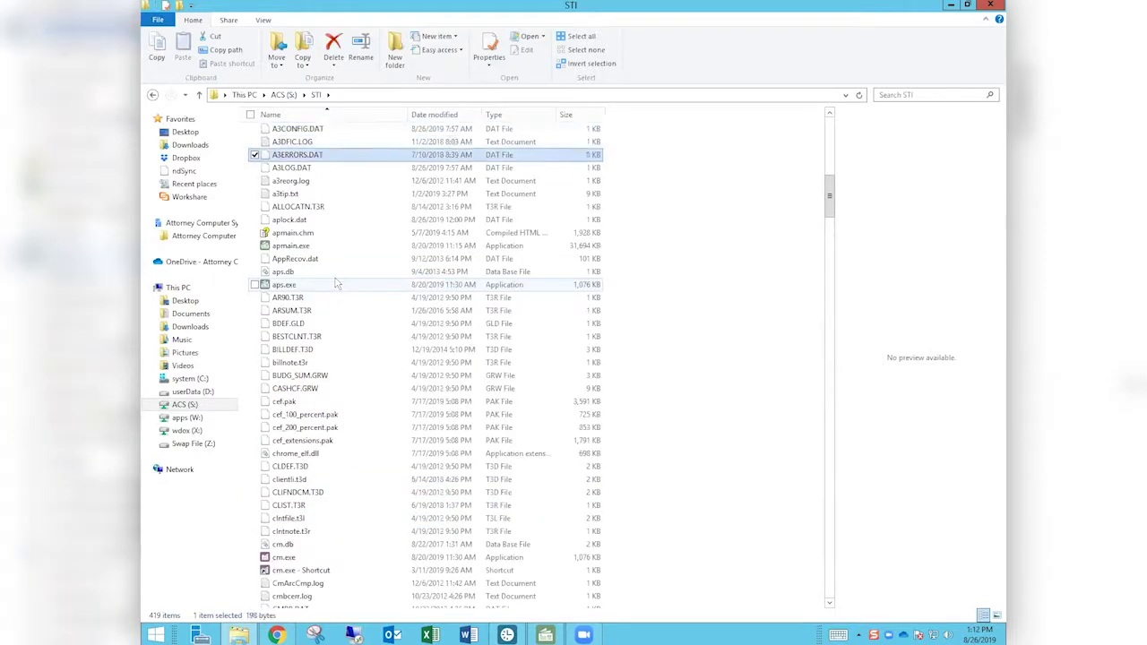
key(Down)
text(tabs.)
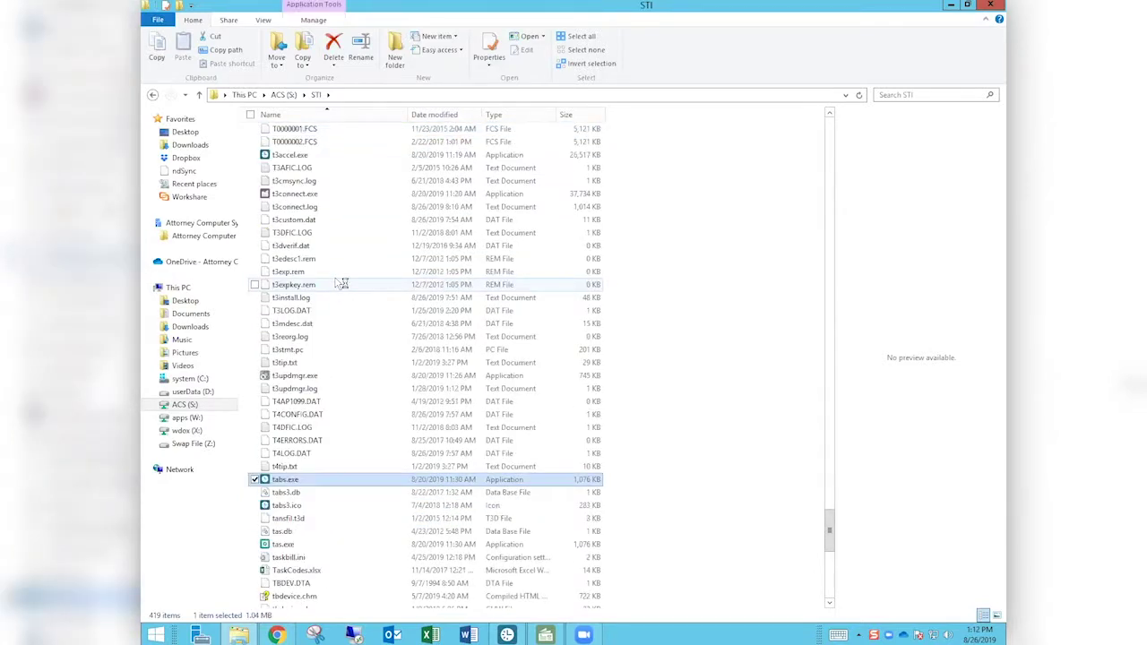
key(Return)
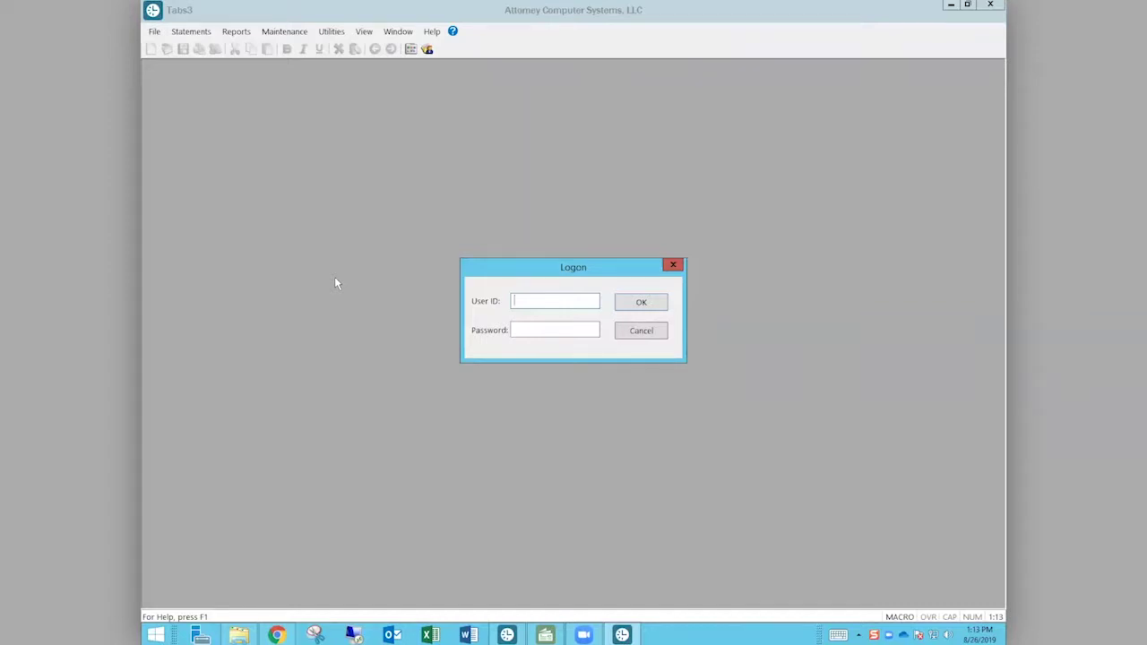
- Log on with the user ID and password, and dismiss the Version 2020 welcome so it does not show again
text(MJR•••••)
key(Return)
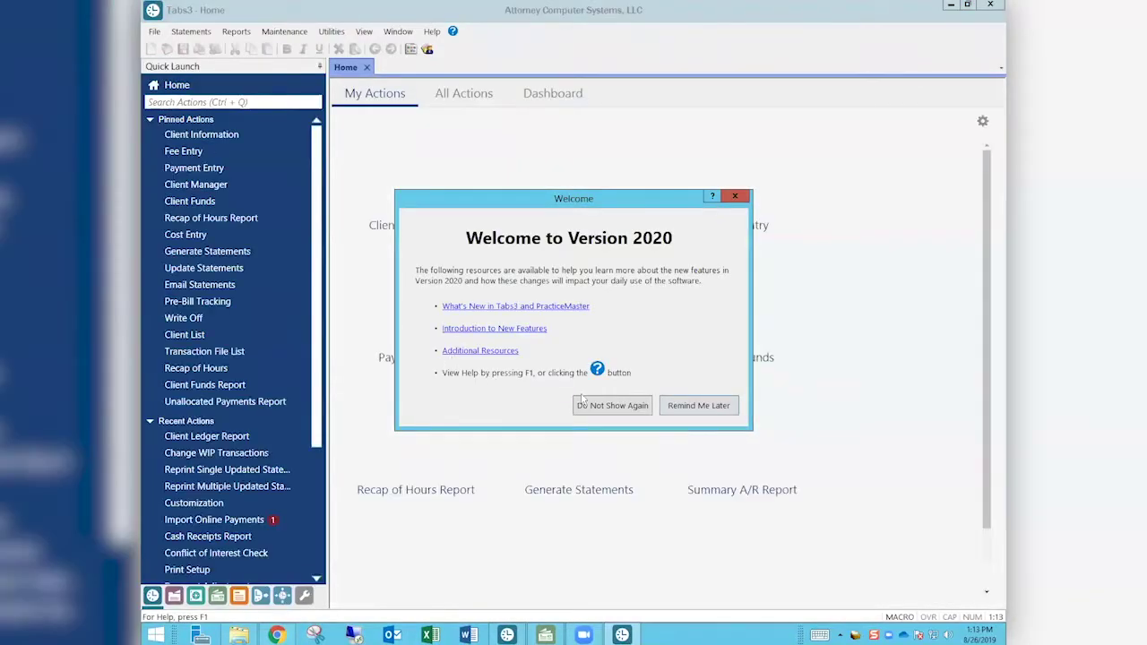
click(626, 406)
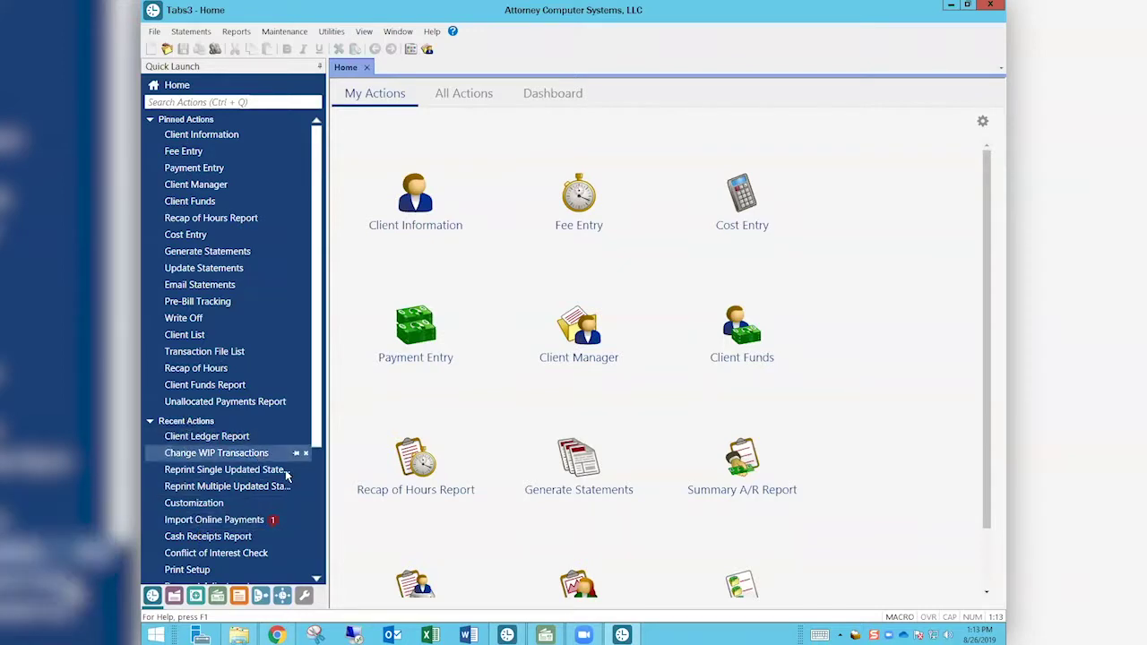
- Pin the Import Online Payments action and open it, choosing to create payment records silently
click(296, 520)
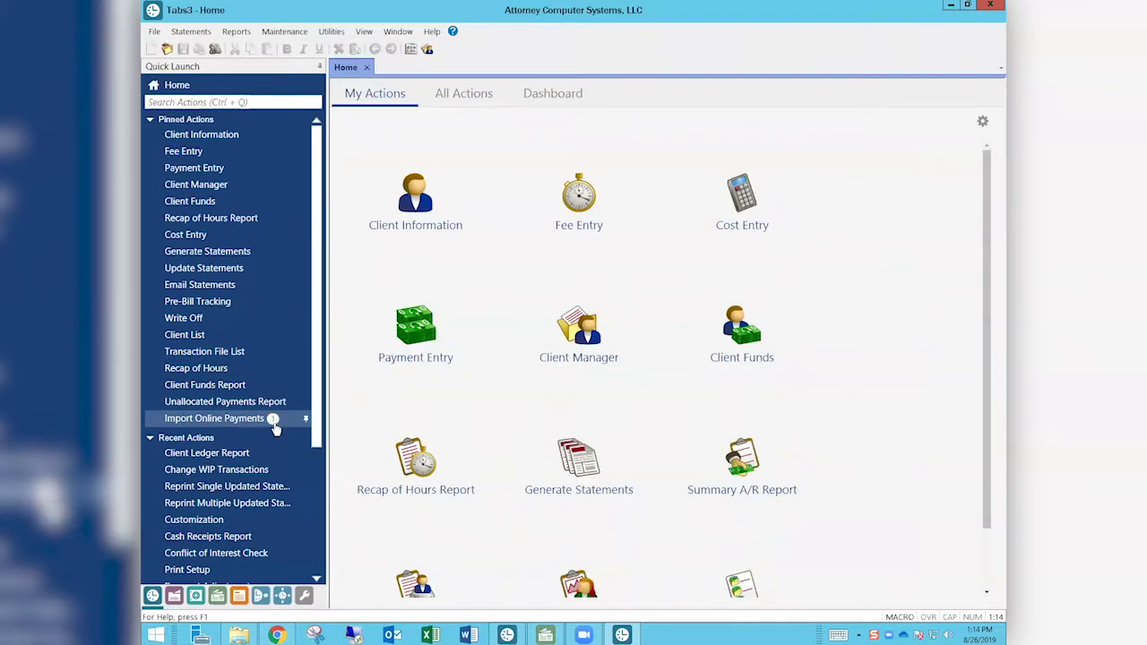
click(219, 418)
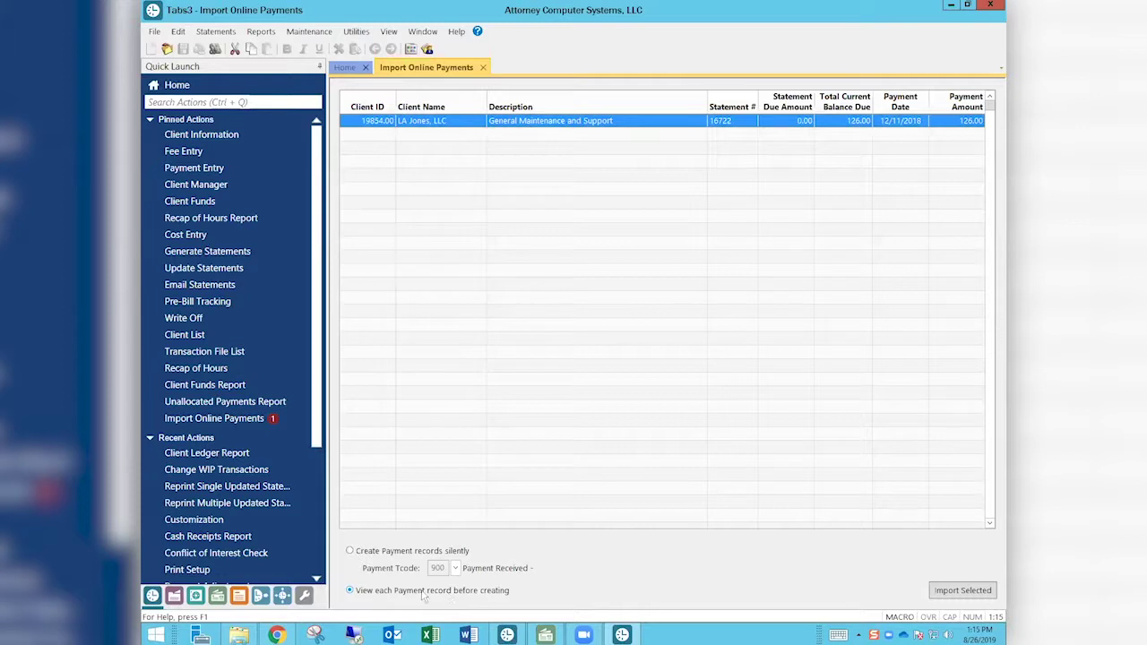
click(349, 551)
- Exit the Attorney Computer Systems Tabs3 session by closing all tabs, and switch to the APS window
click(990, 5)
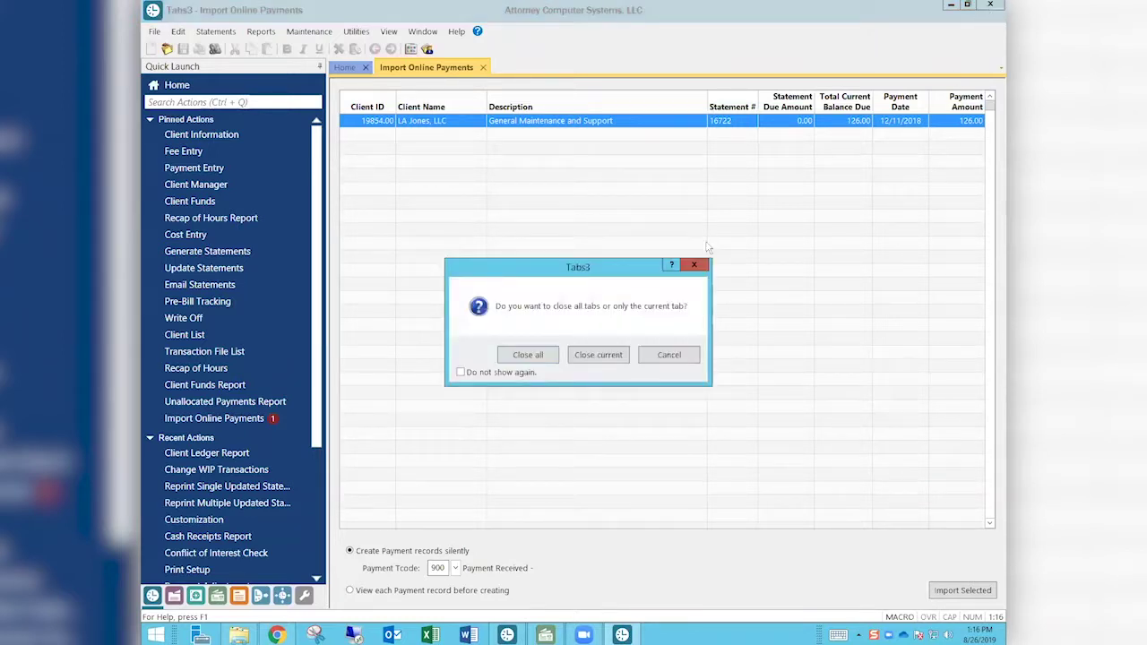
click(527, 355)
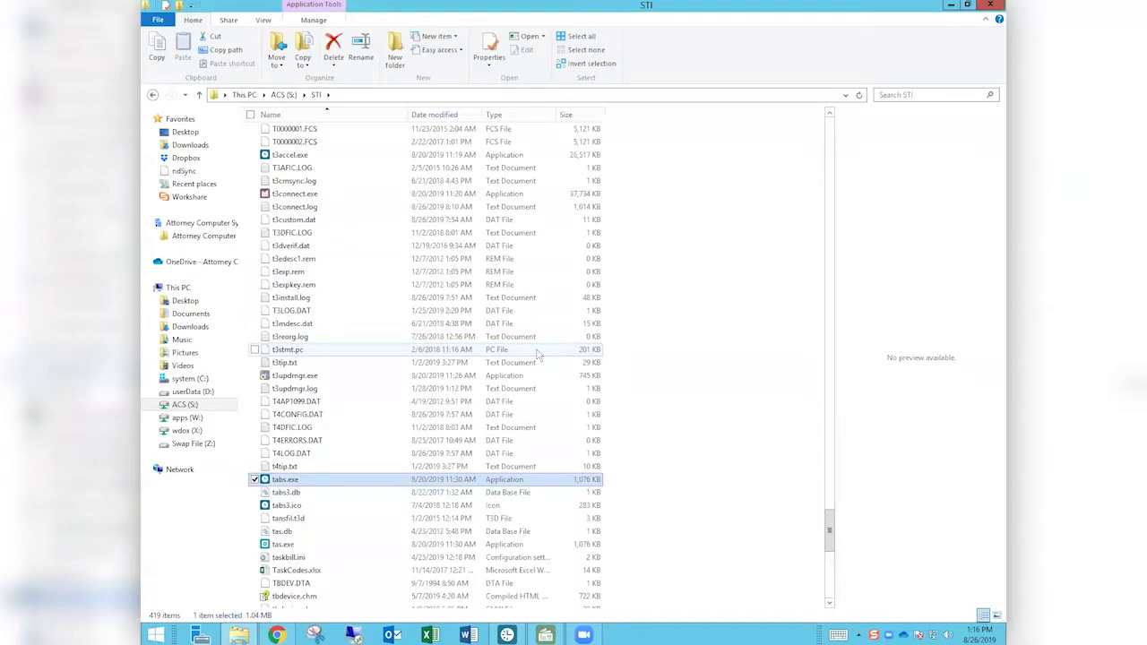
key(alt+Tab)
key(alt+Tab)
key(alt+Tab)
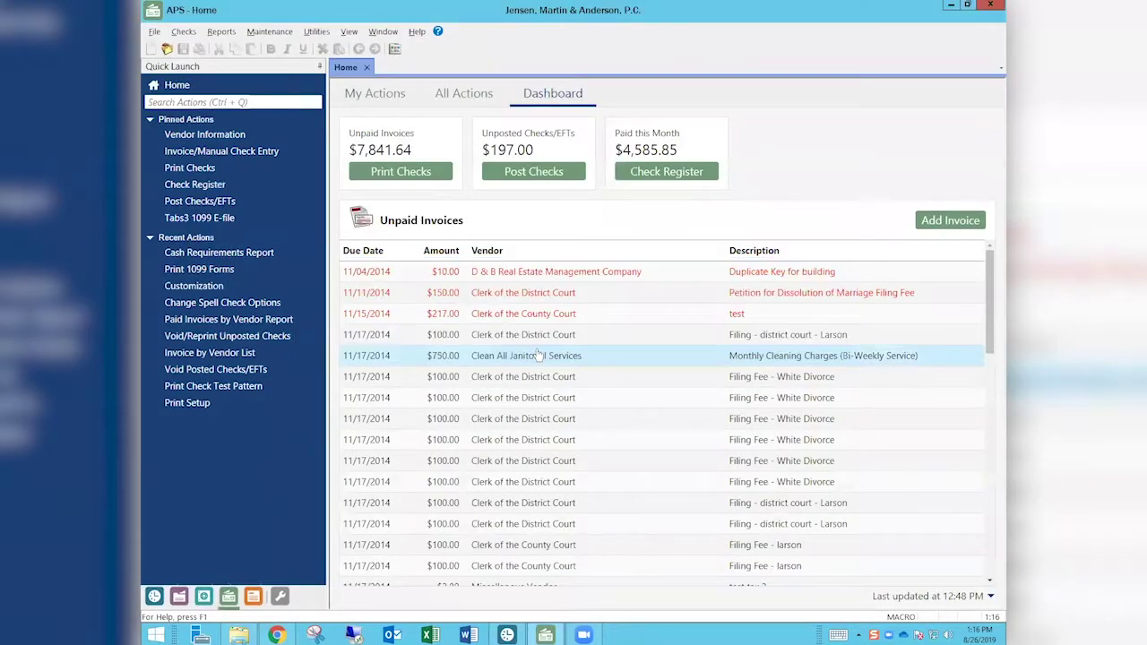
- Compare the My Actions and Dashboard views of the APS Home page, ending on My Actions
click(364, 96)
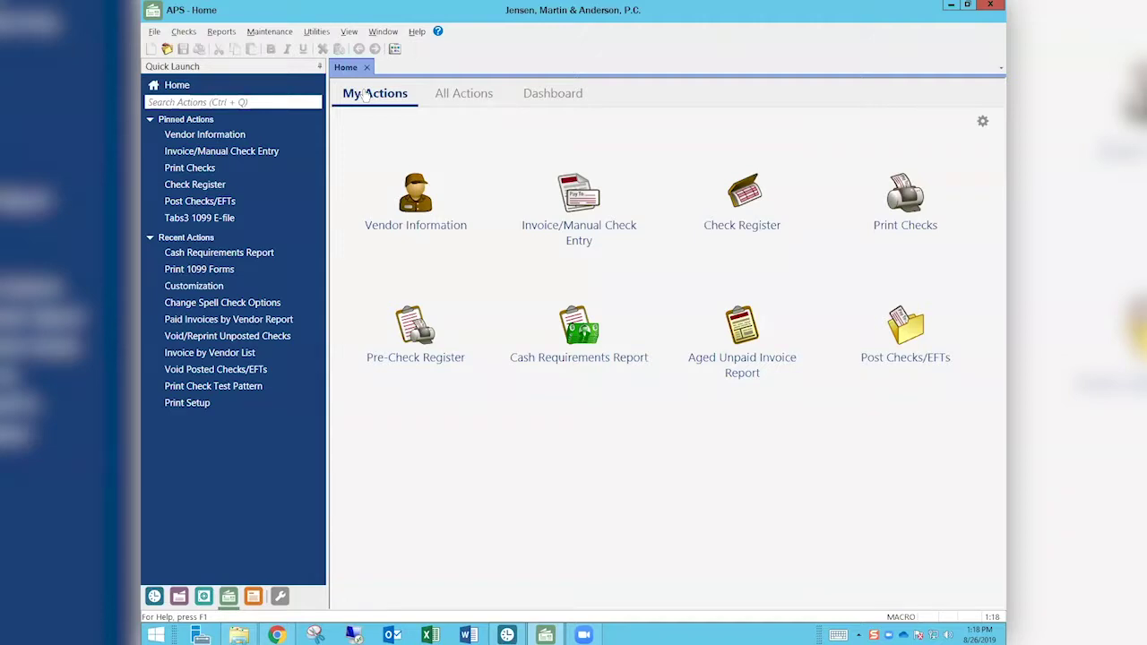
key(ctrl+shift+Tab)
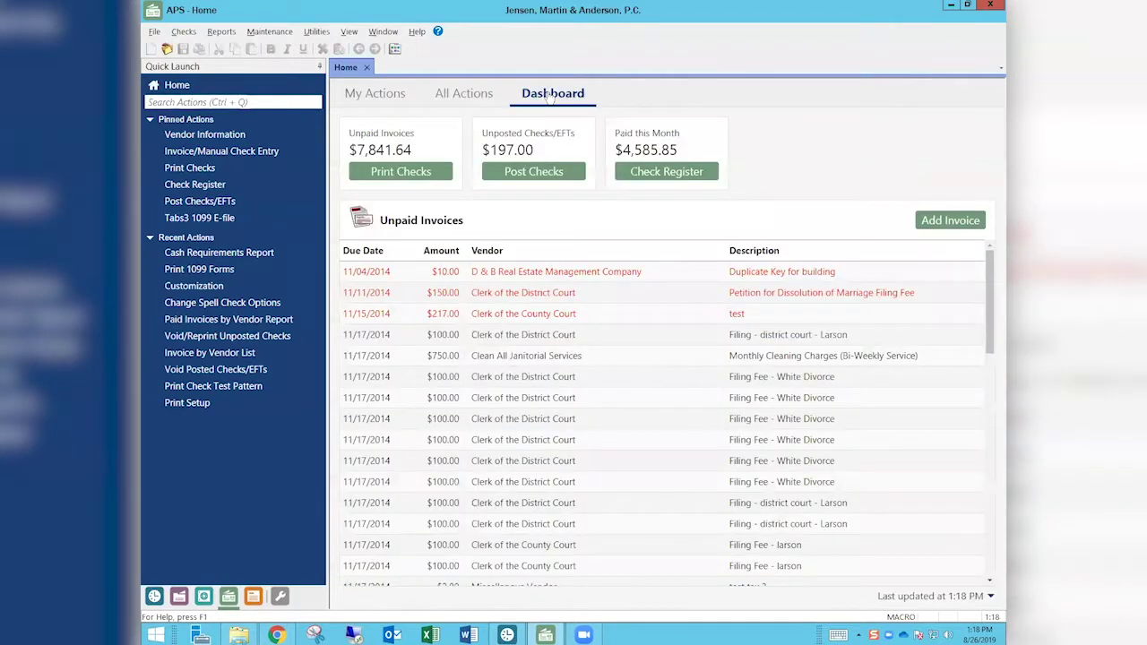
click(369, 92)
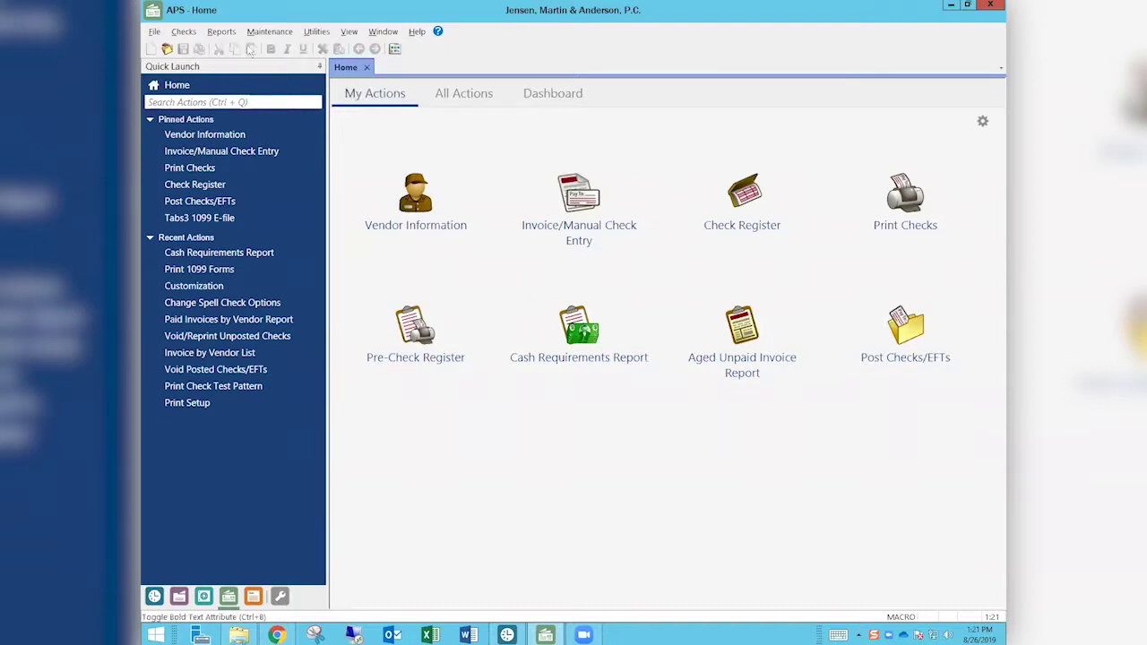
click(156, 33)
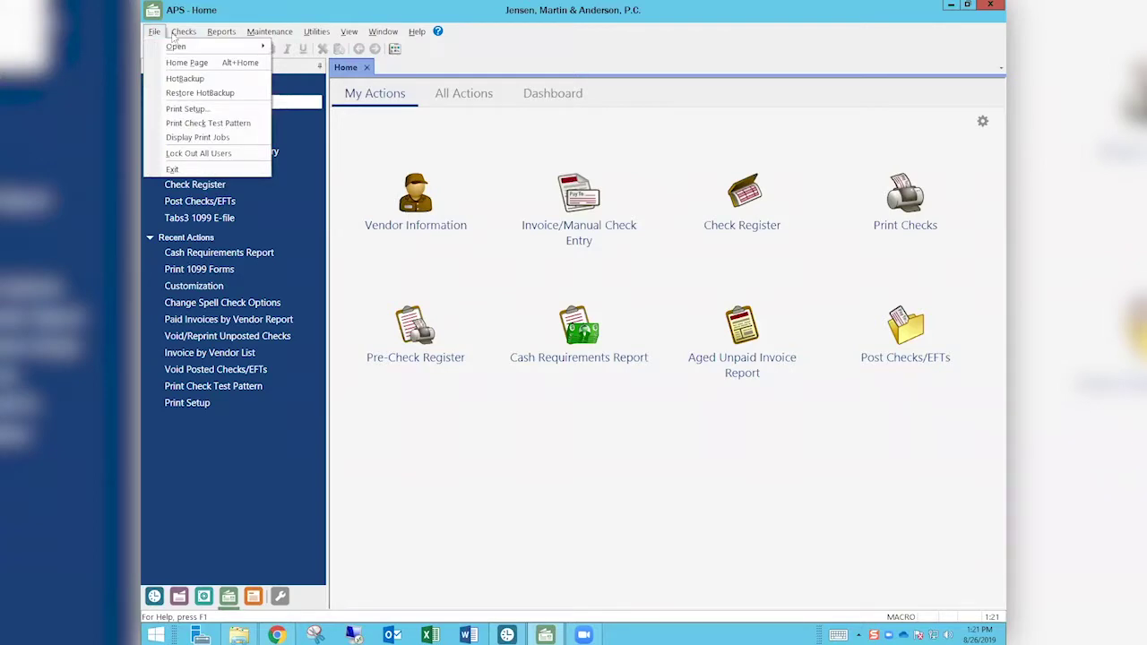
mouse_move(183, 32)
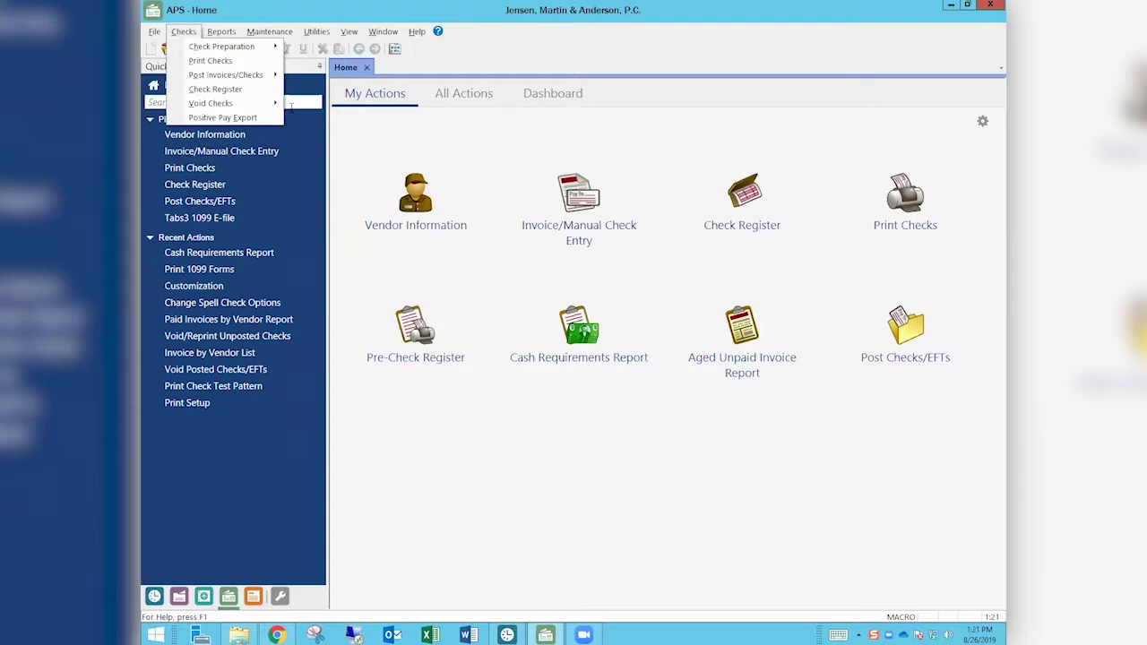
click(272, 79)
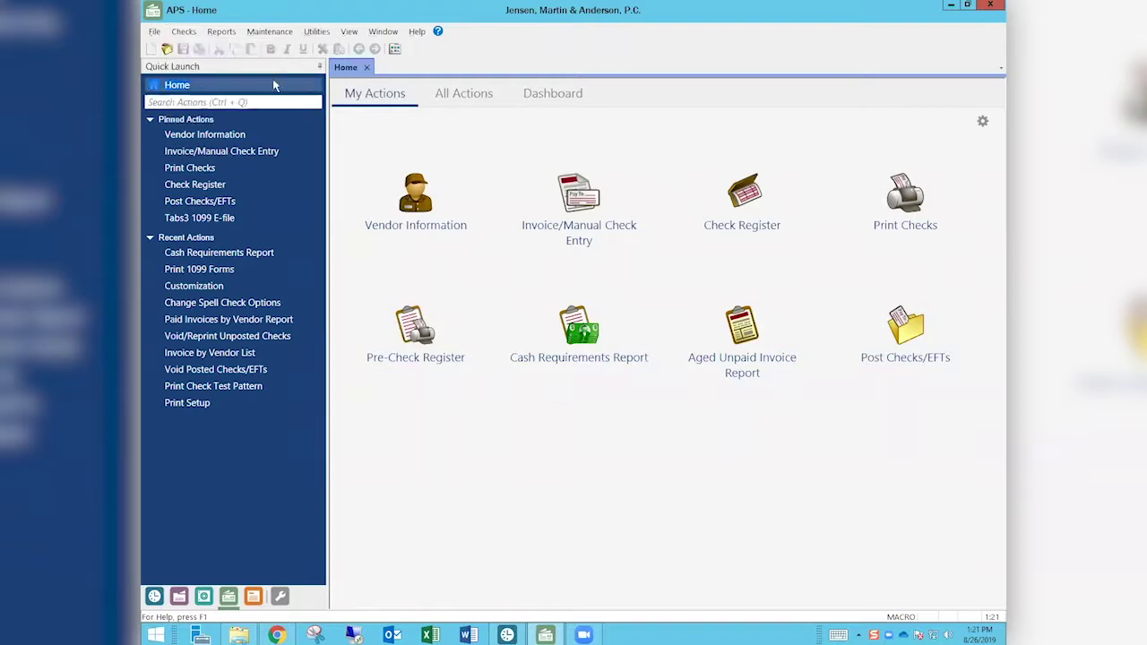
- Print the check test pattern for bank 1 to DropBox
click(155, 32)
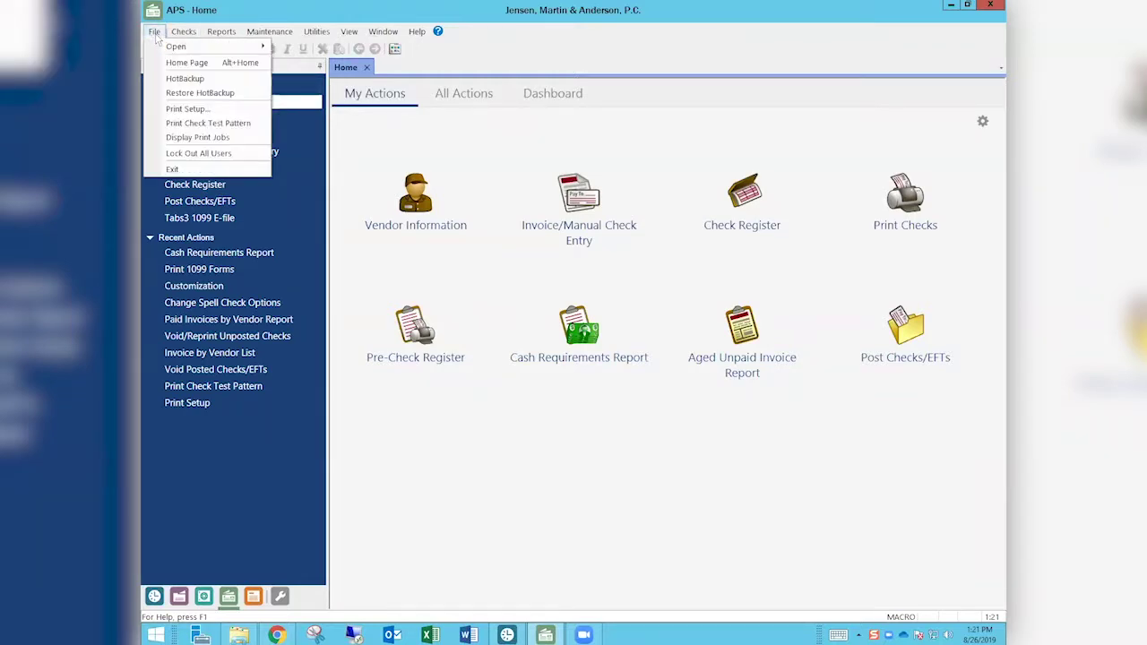
click(207, 124)
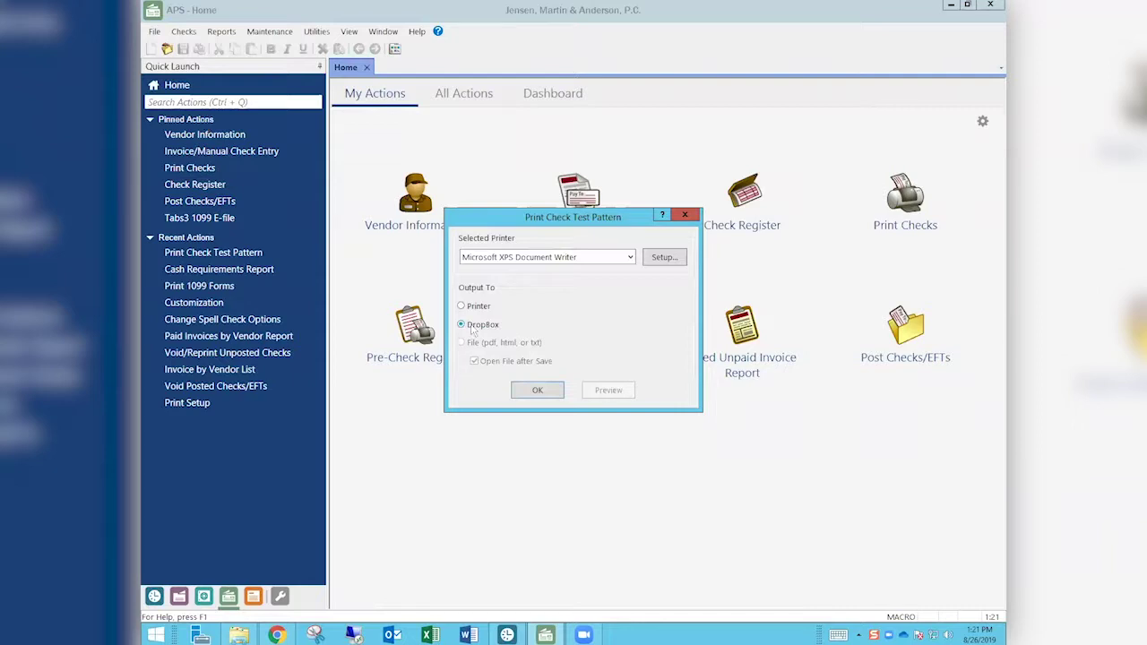
click(539, 392)
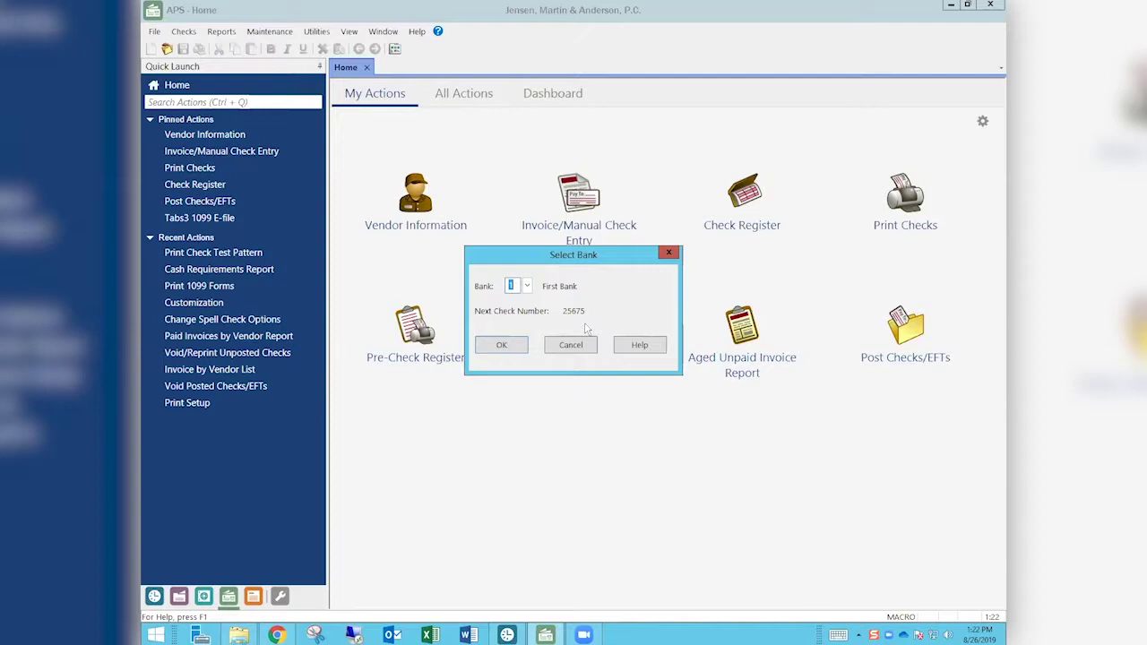
click(504, 344)
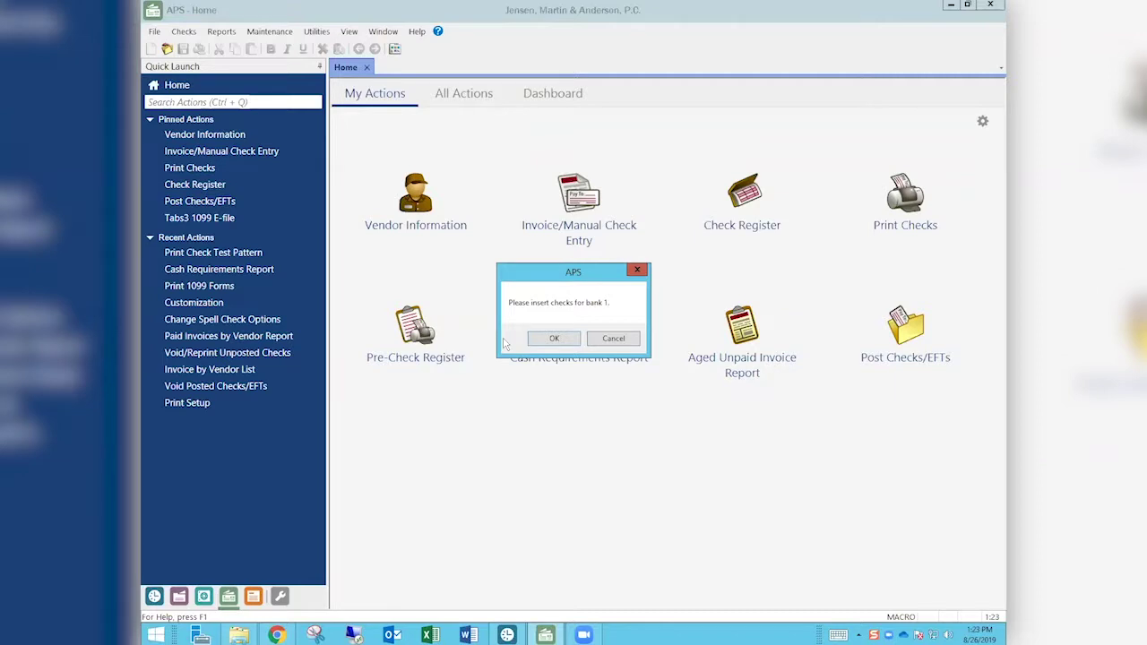
click(554, 338)
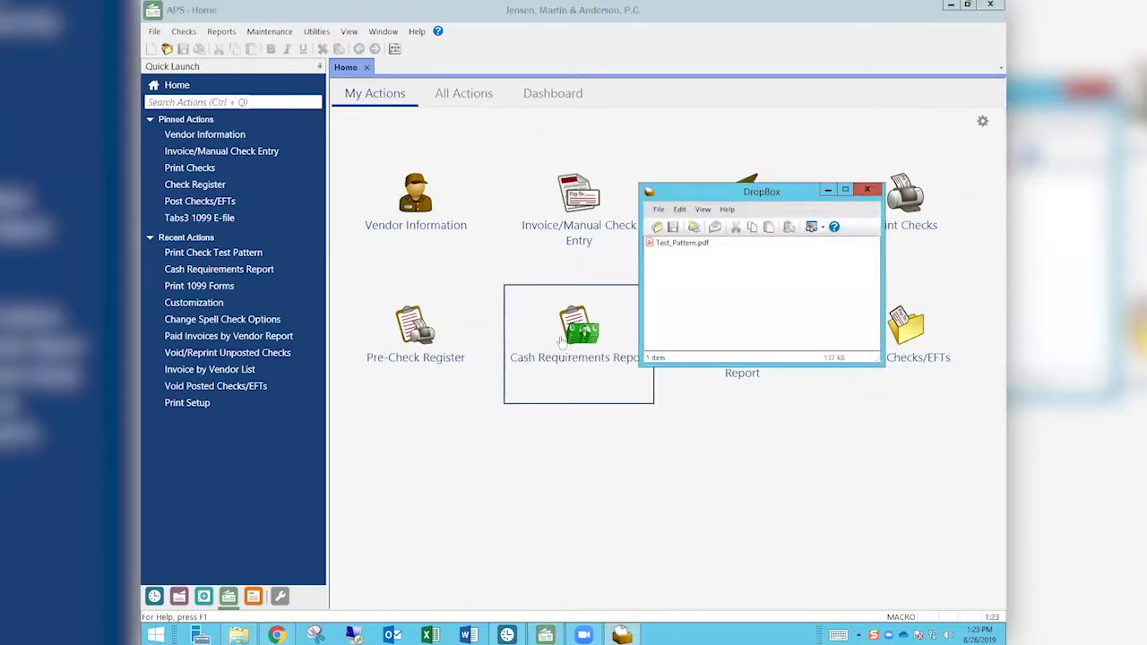
- Examine the check layout in Test_Pattern.pdf from the DropBox window, closing both the PDF and DropBox when done
click(692, 244)
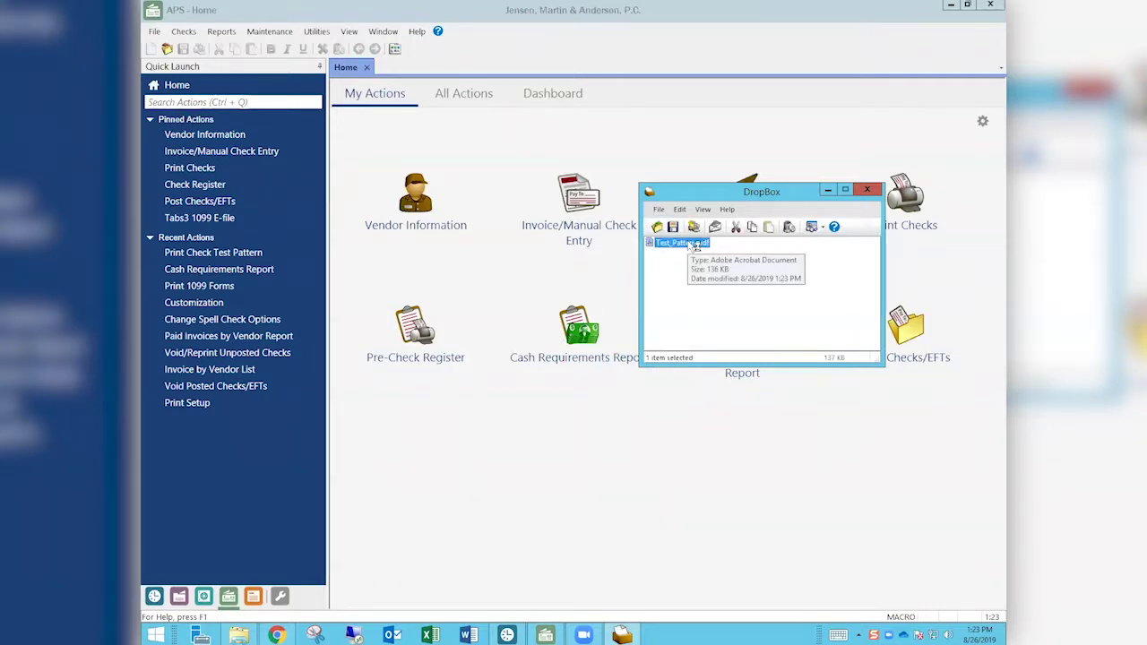
double_click(694, 246)
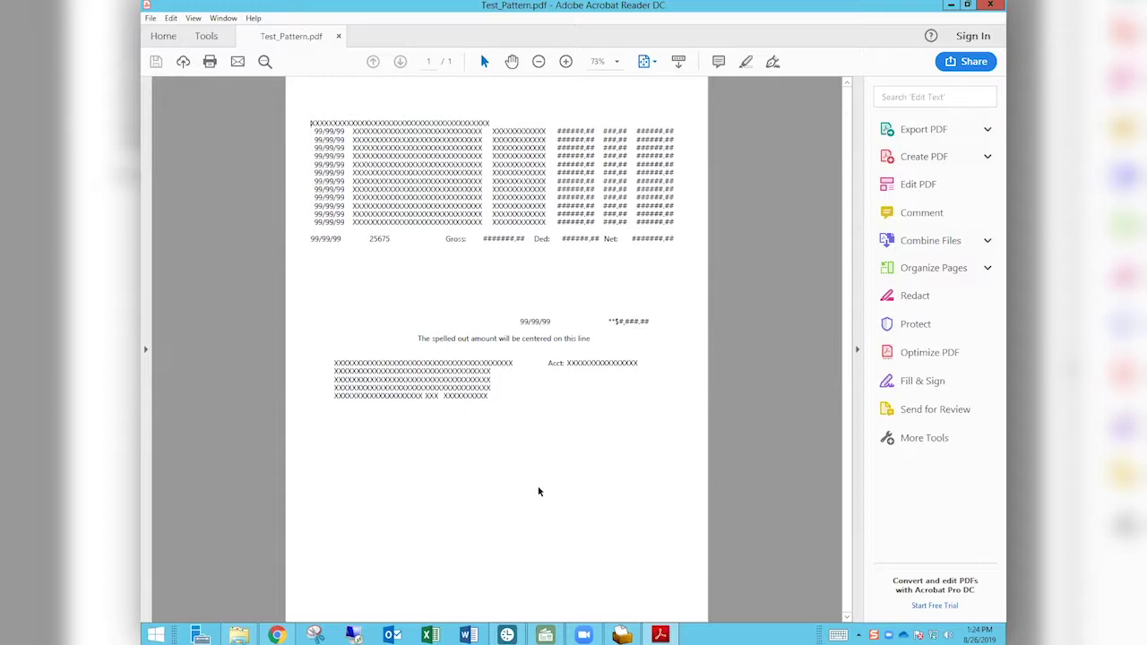
key(alt+F4)
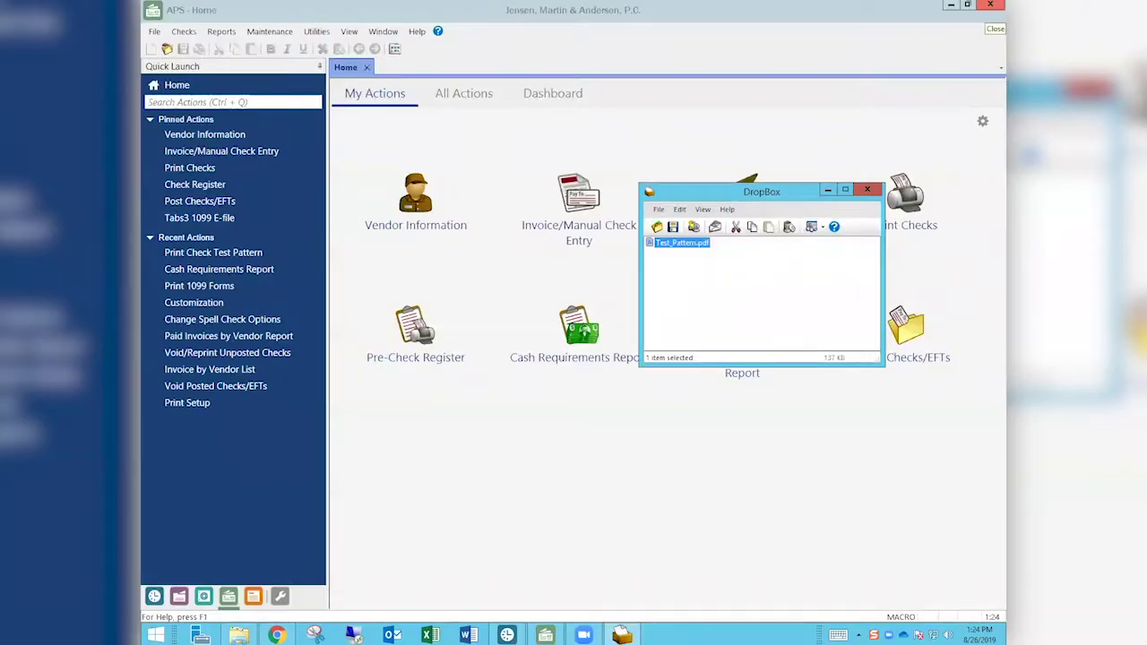
click(867, 190)
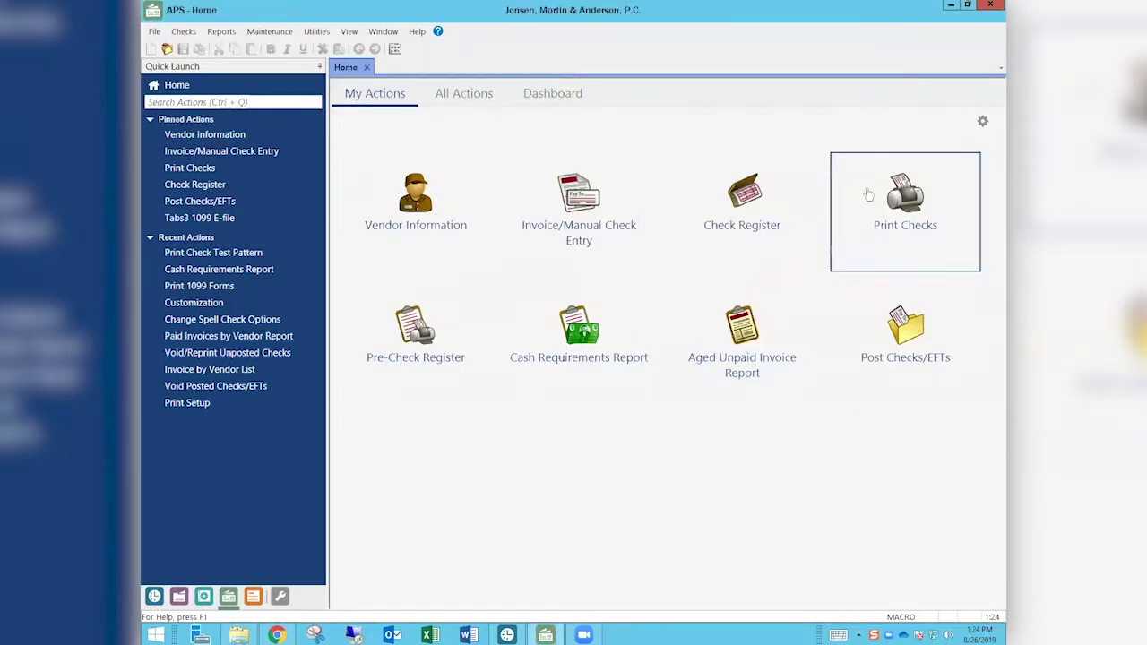
- Start Print Checks and view the check printer options for the Microsoft XPS Document Writer in the printer setup
click(190, 169)
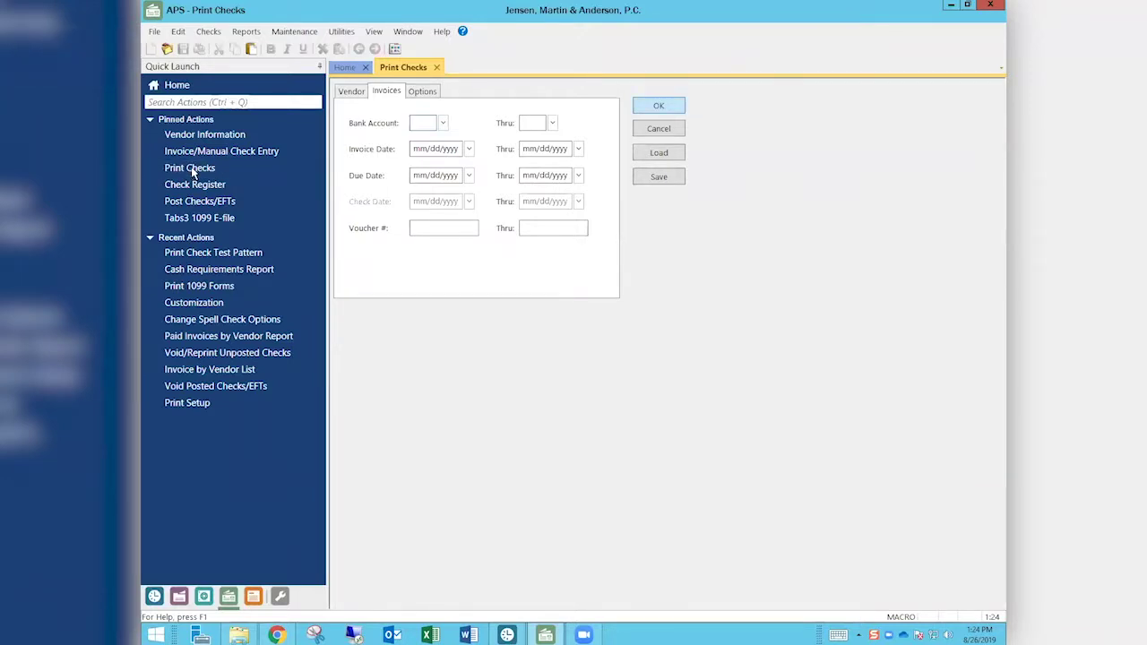
key(Return)
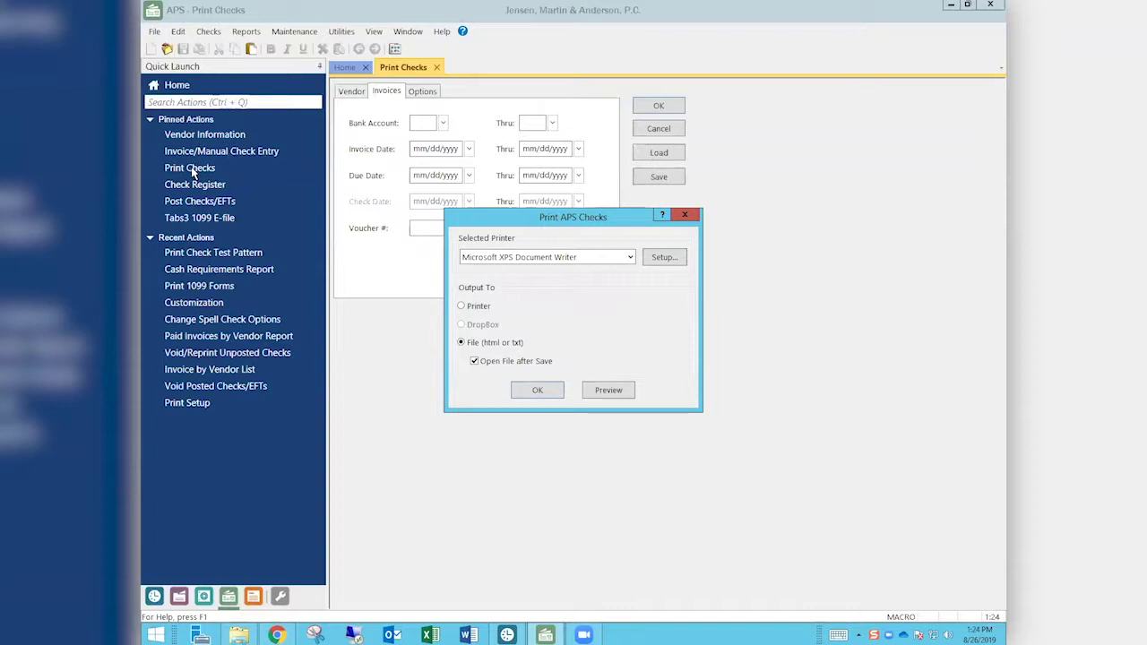
click(667, 259)
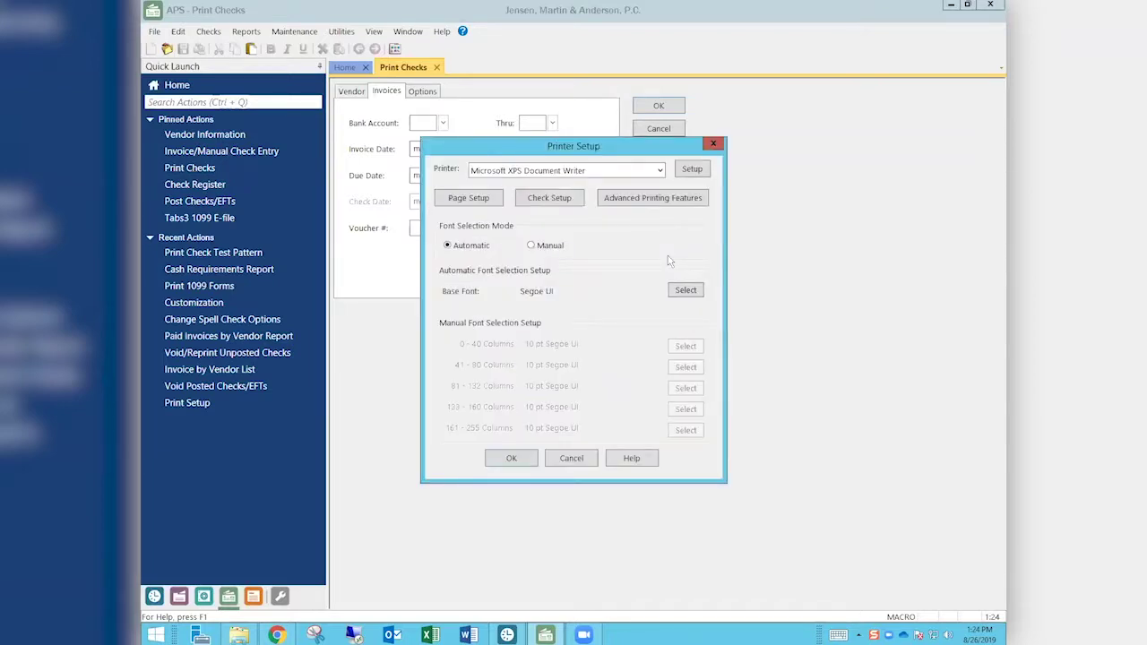
click(571, 458)
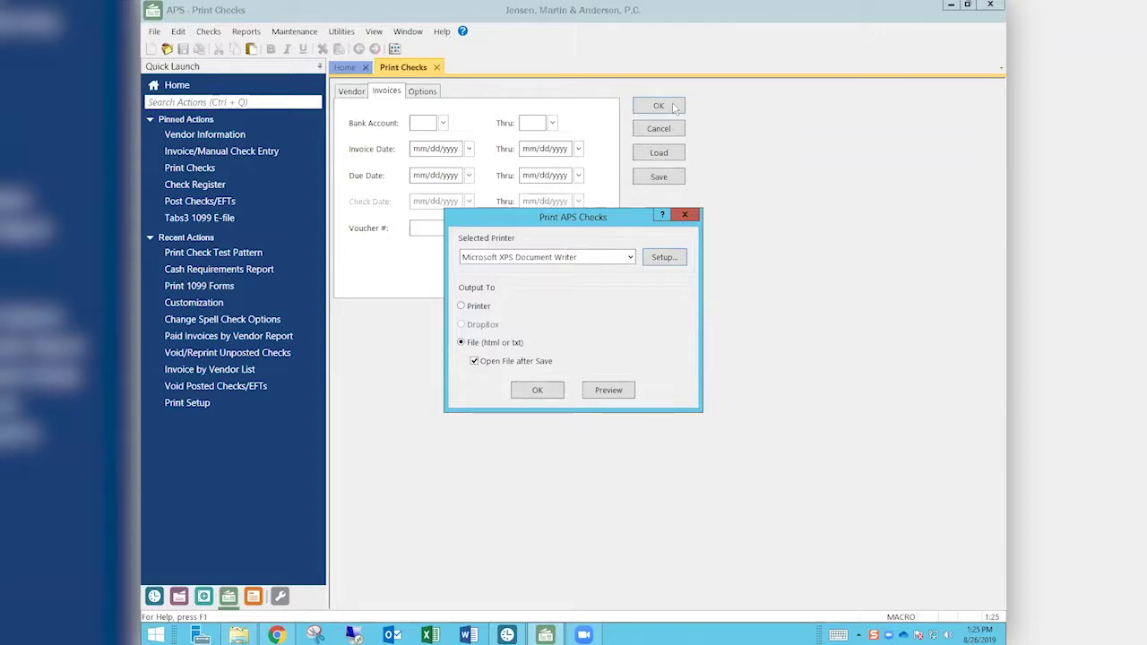
click(667, 259)
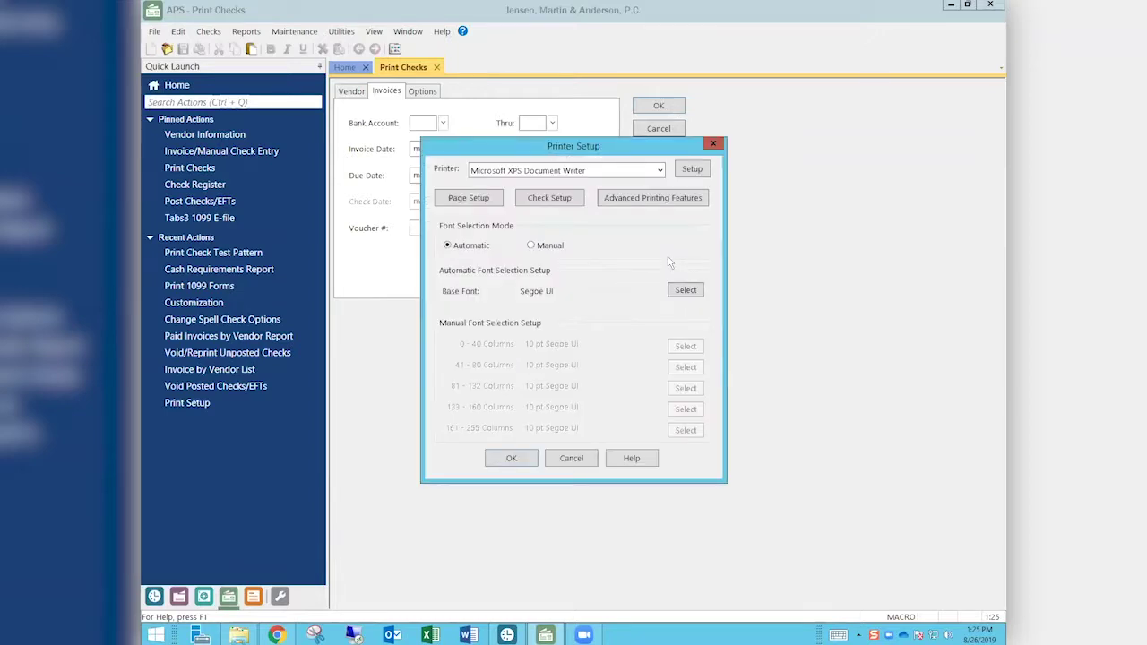
click(545, 196)
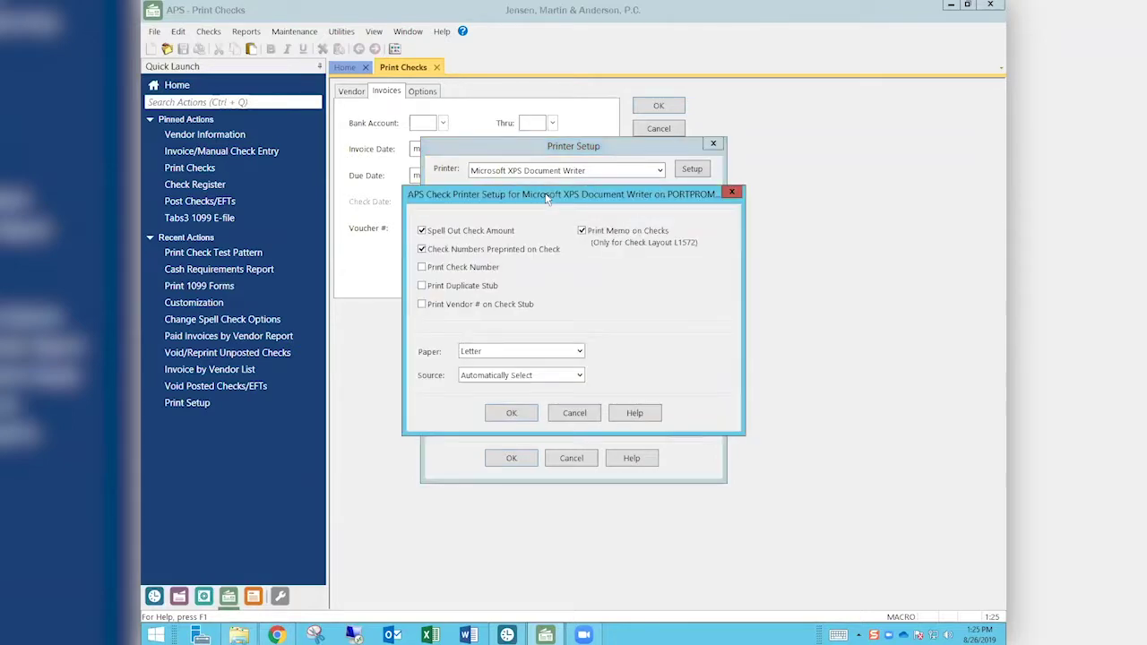
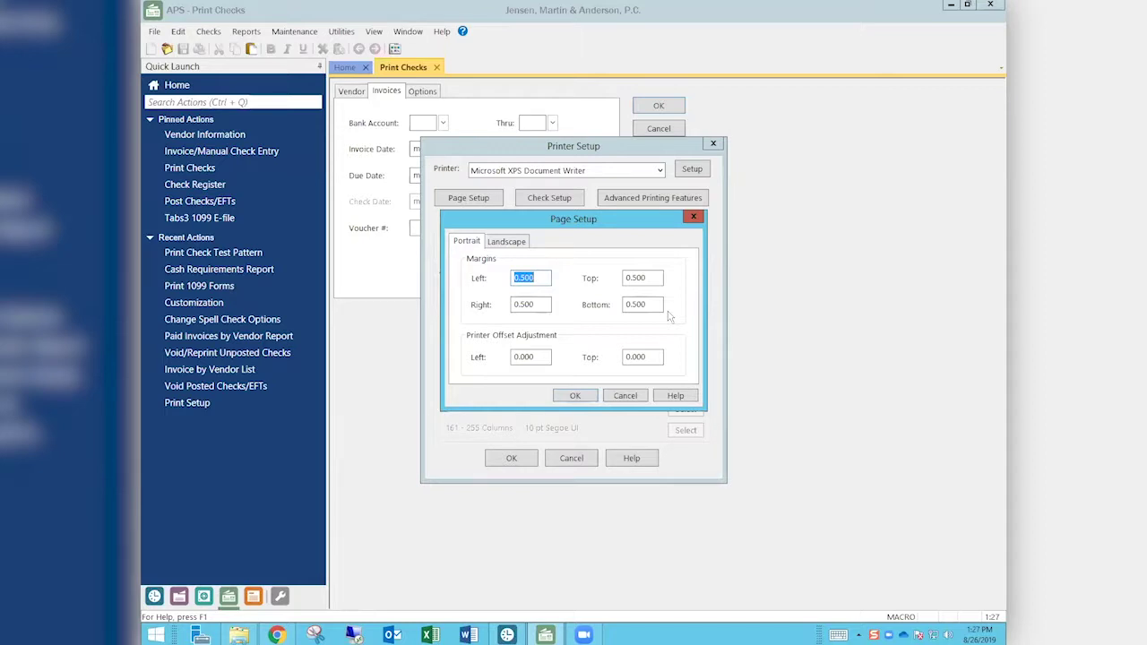
- Review the check setup options and the page margins and offsets of the Microsoft XPS Document Writer without changing them
click(635, 397)
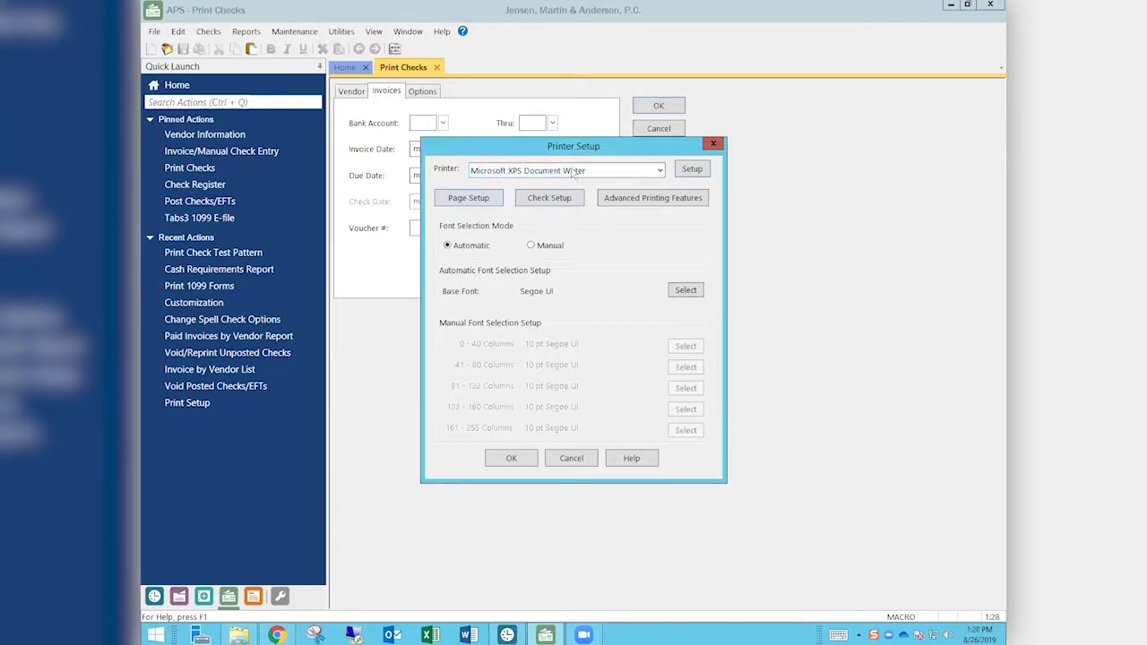
click(531, 171)
click(552, 198)
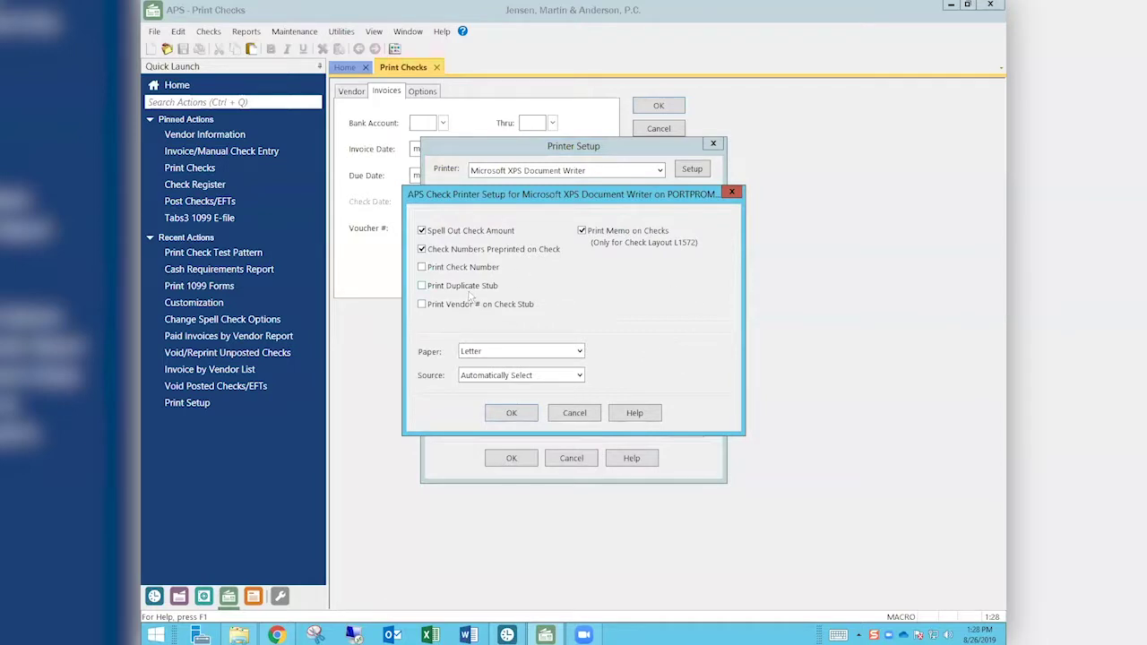
click(578, 412)
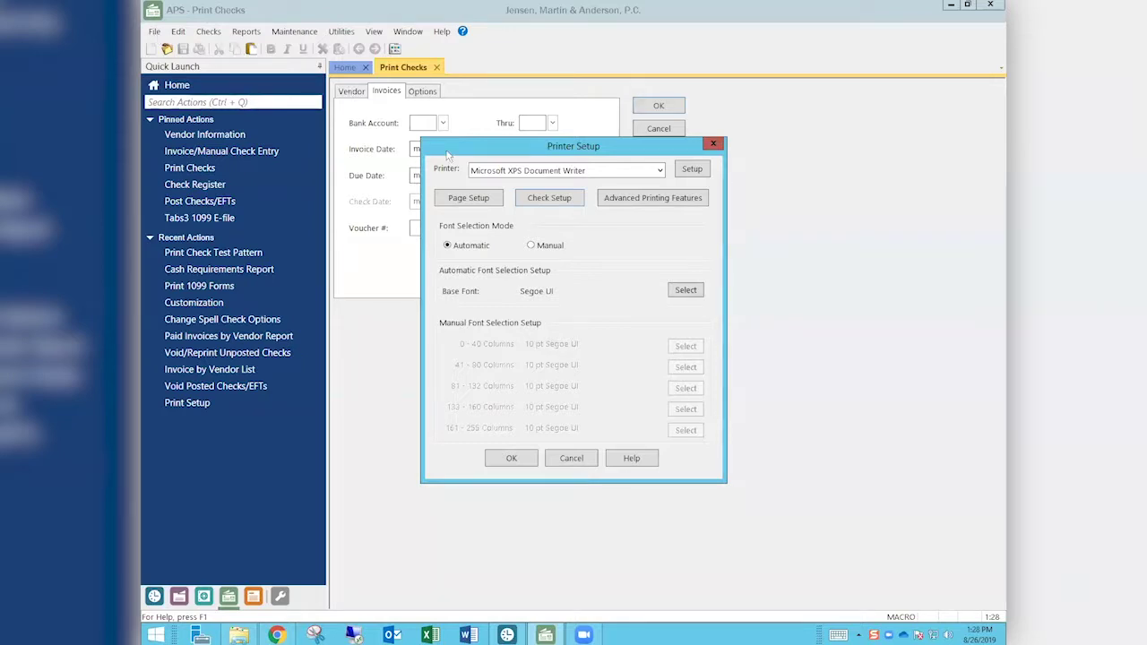
click(489, 200)
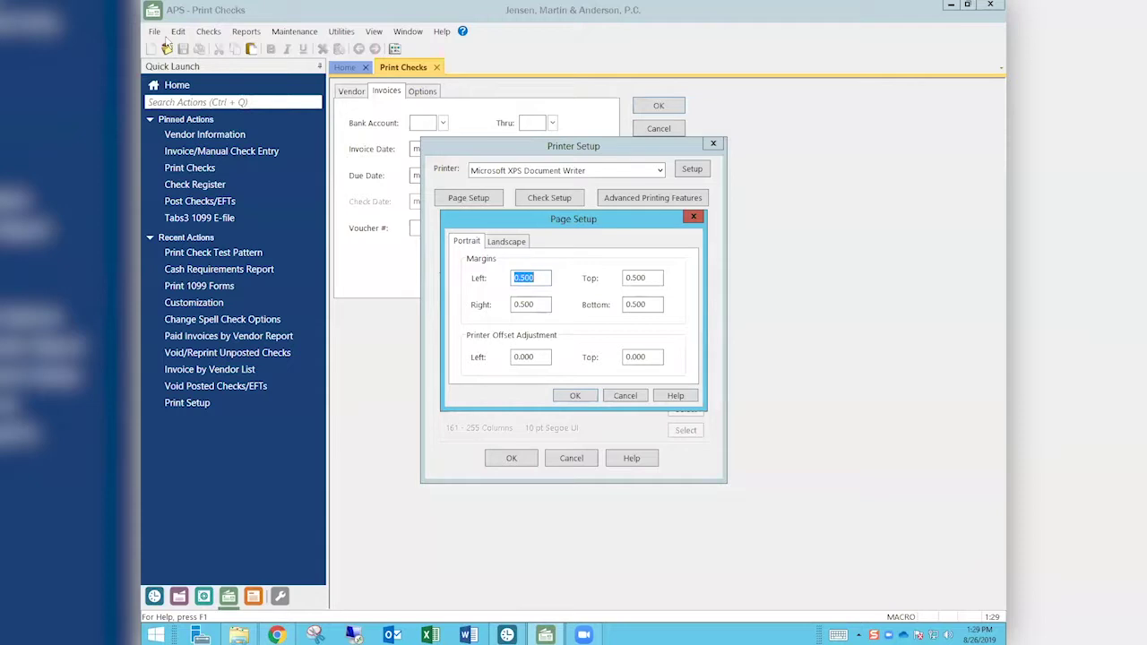
click(694, 218)
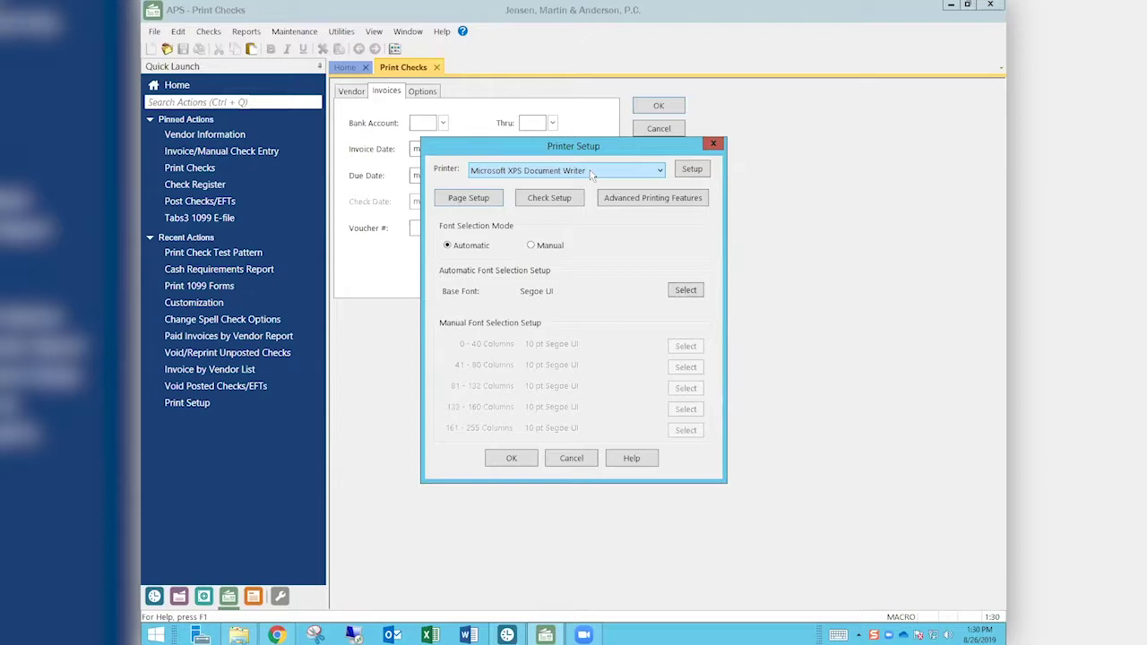
- Switch to a maximized Google Chrome window and try the address attorneycomputersystesms.comn
right_click(276, 634)
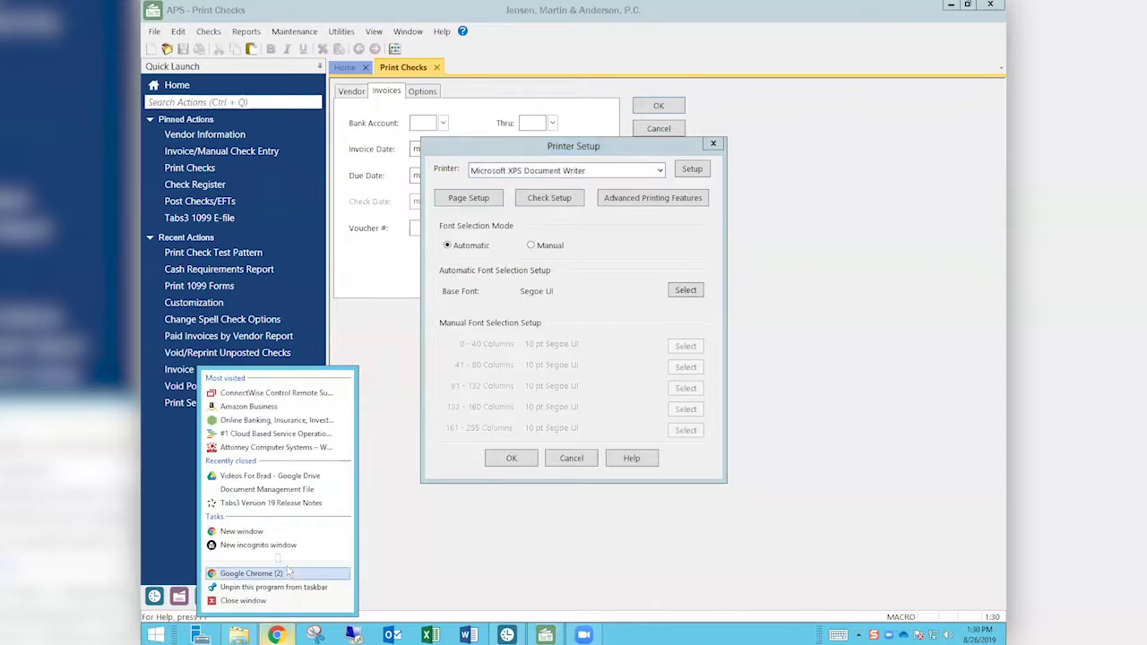
click(299, 578)
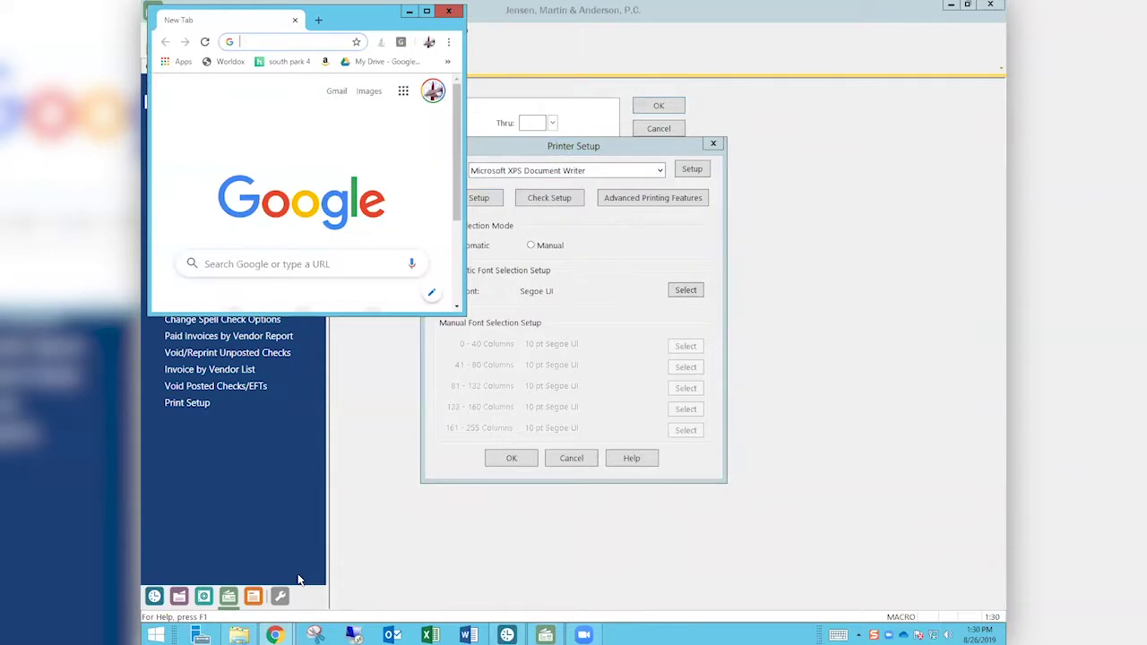
text(attorneycomputersystes)
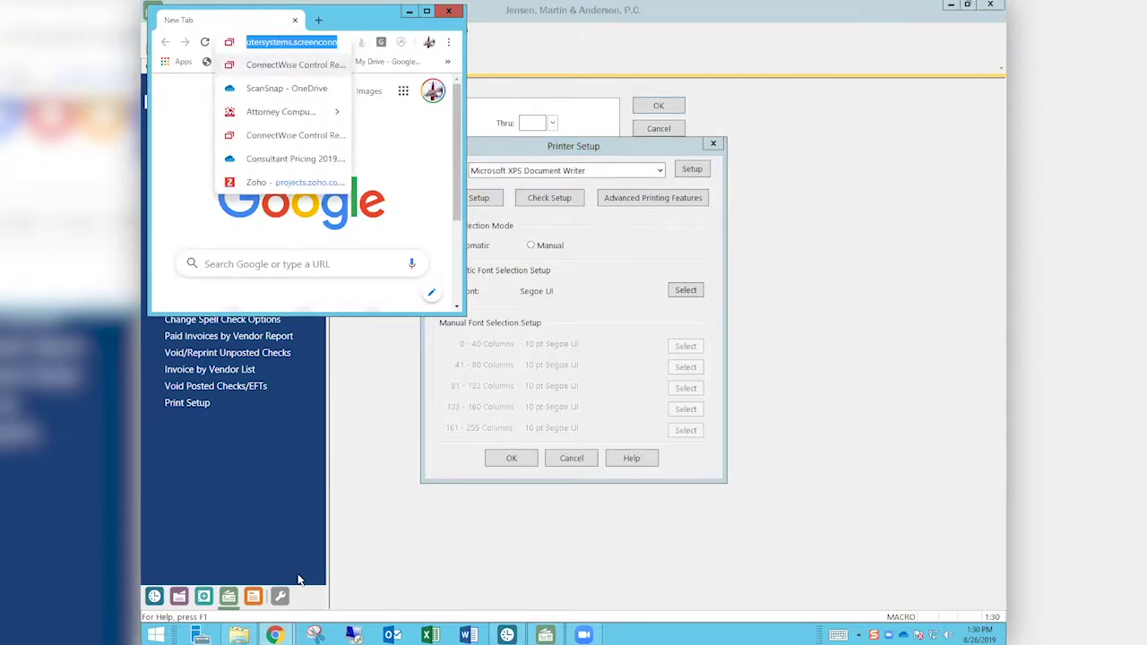
text(ms.comn)
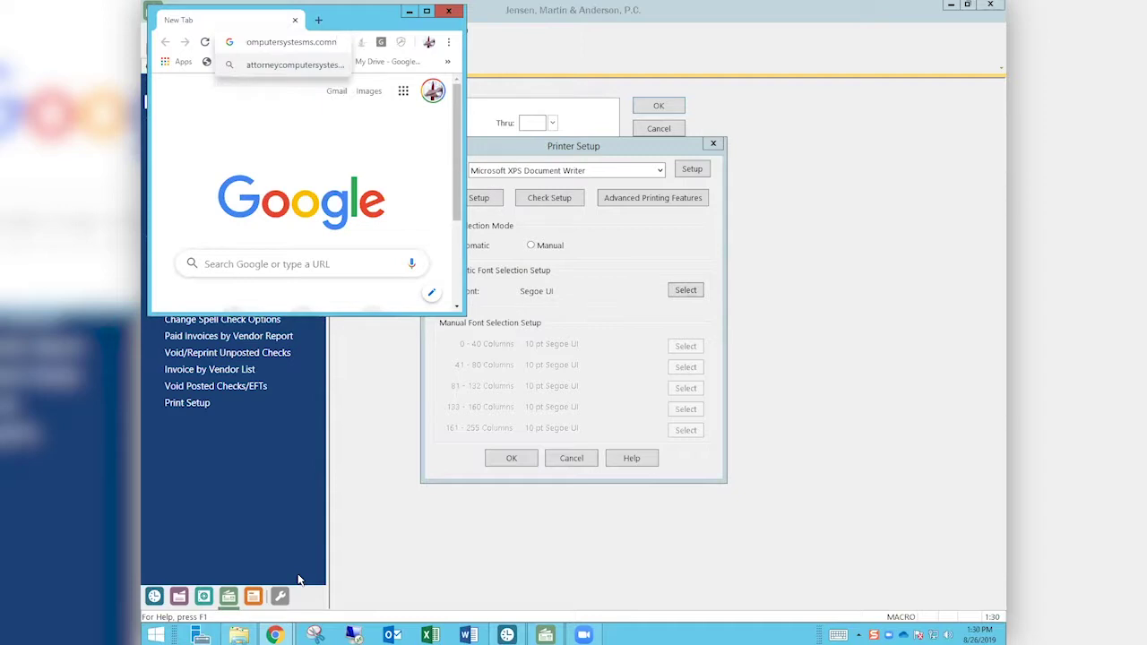
key(Return)
click(430, 15)
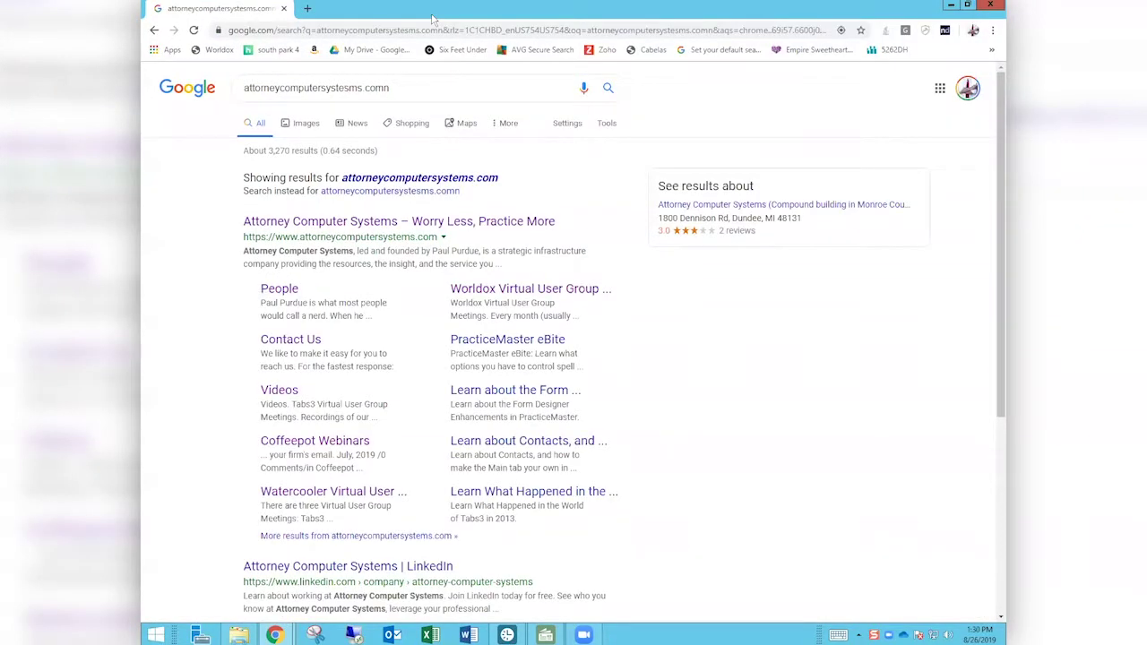
- Load the website attorneycomputersystems.com in place of the search results
click(385, 31)
text(attorneyco)
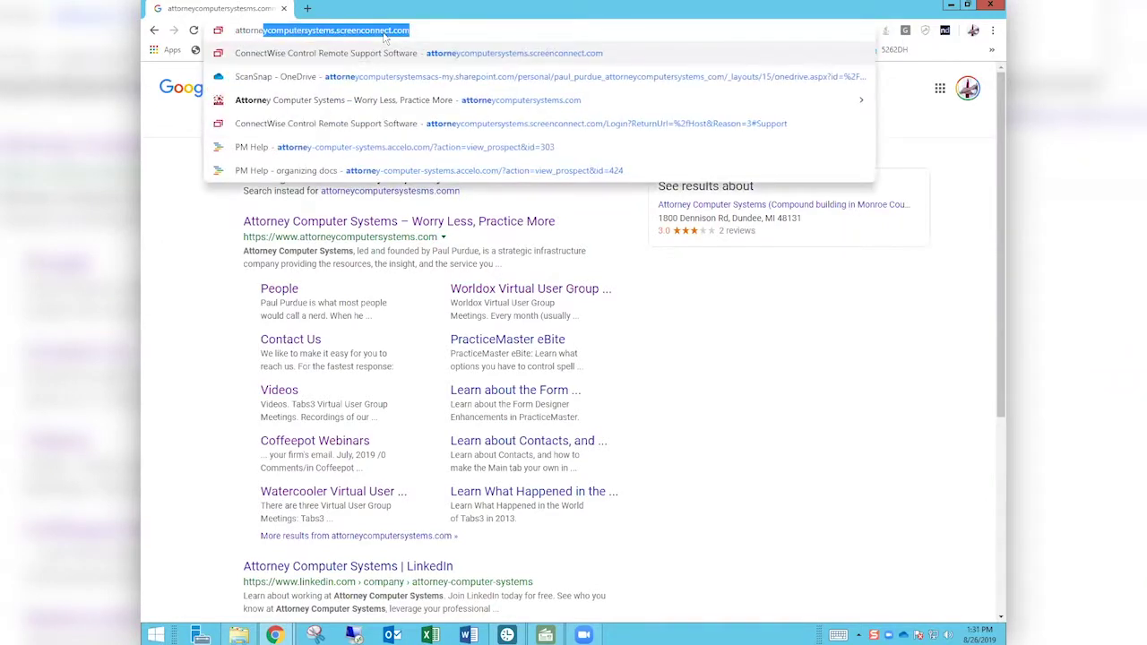
text(mpute)
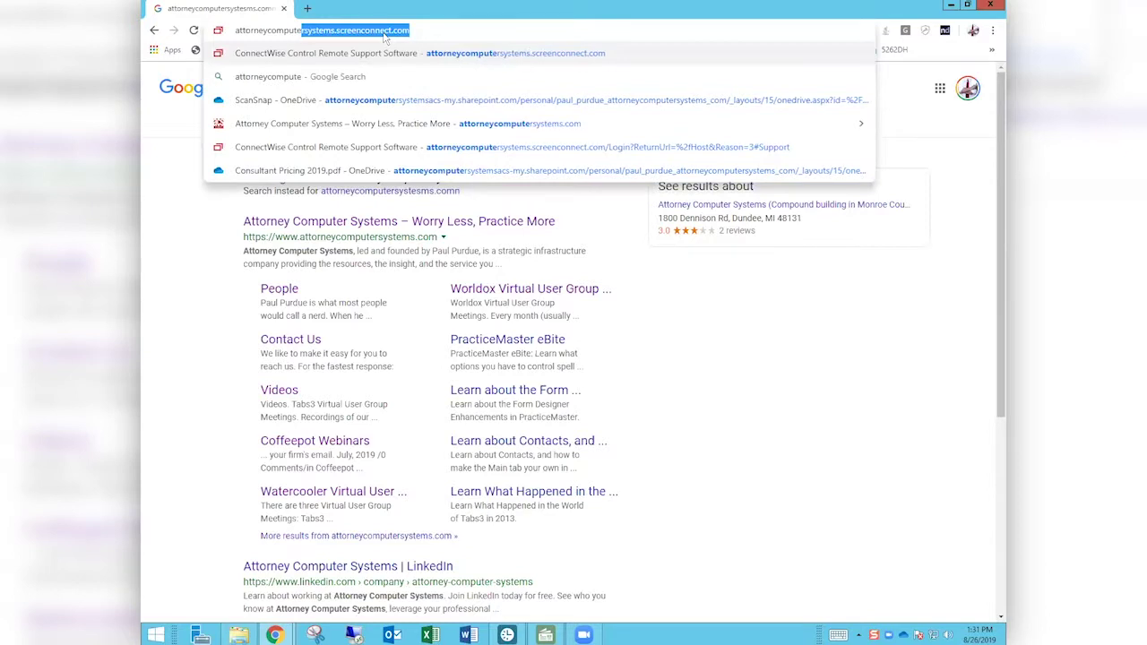
text(rsystems.com)
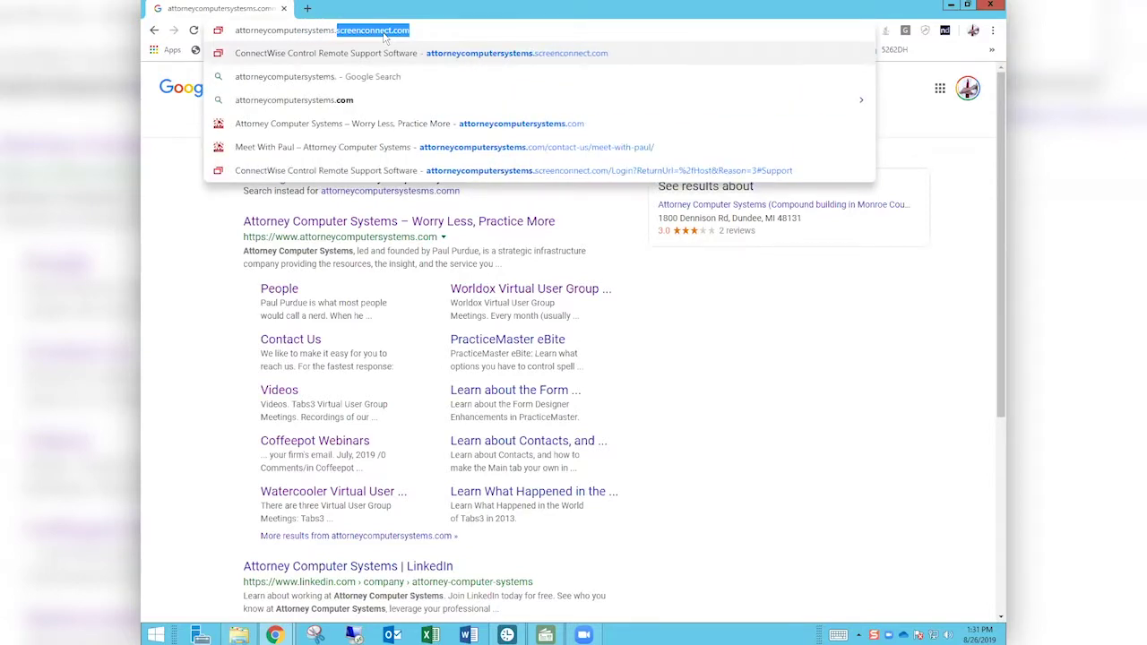
key(Return)
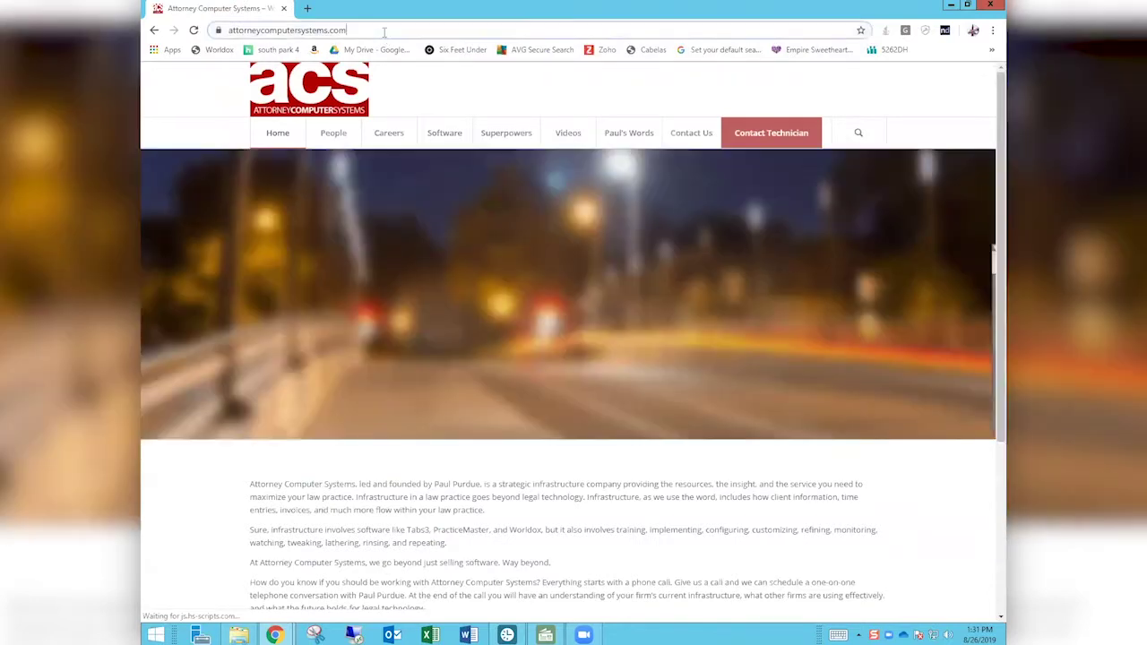
click(383, 31)
click(383, 32)
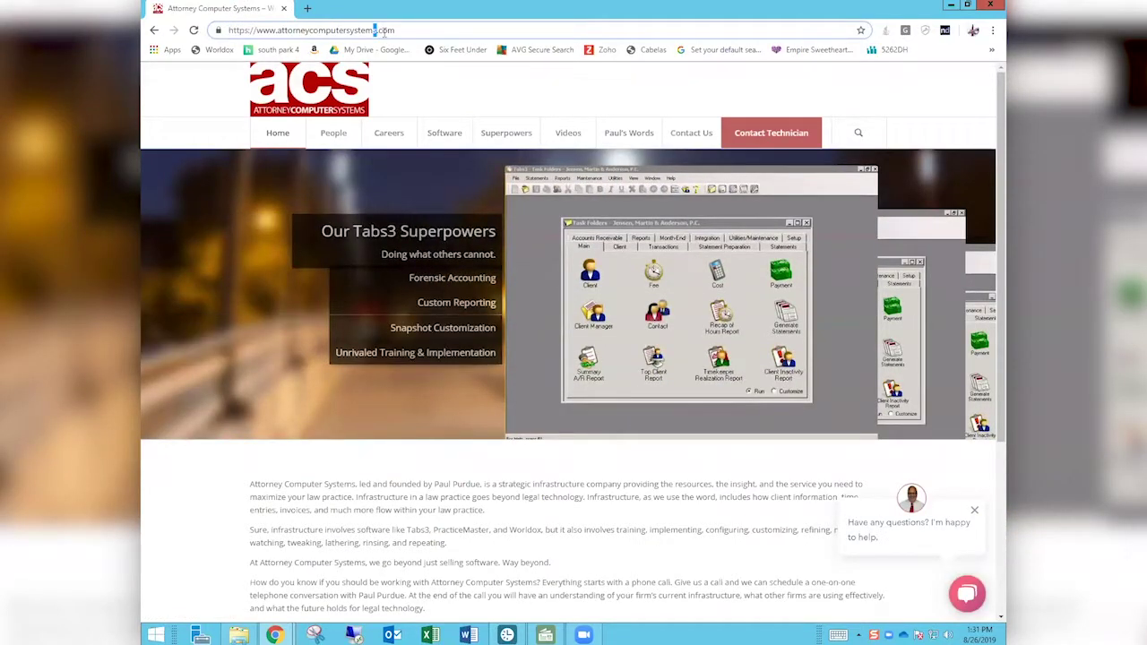
- Open the website's Videos page and look over its video categories through the eBites Video Series and the Paul and Mary Jo Show
mouse_move(569, 137)
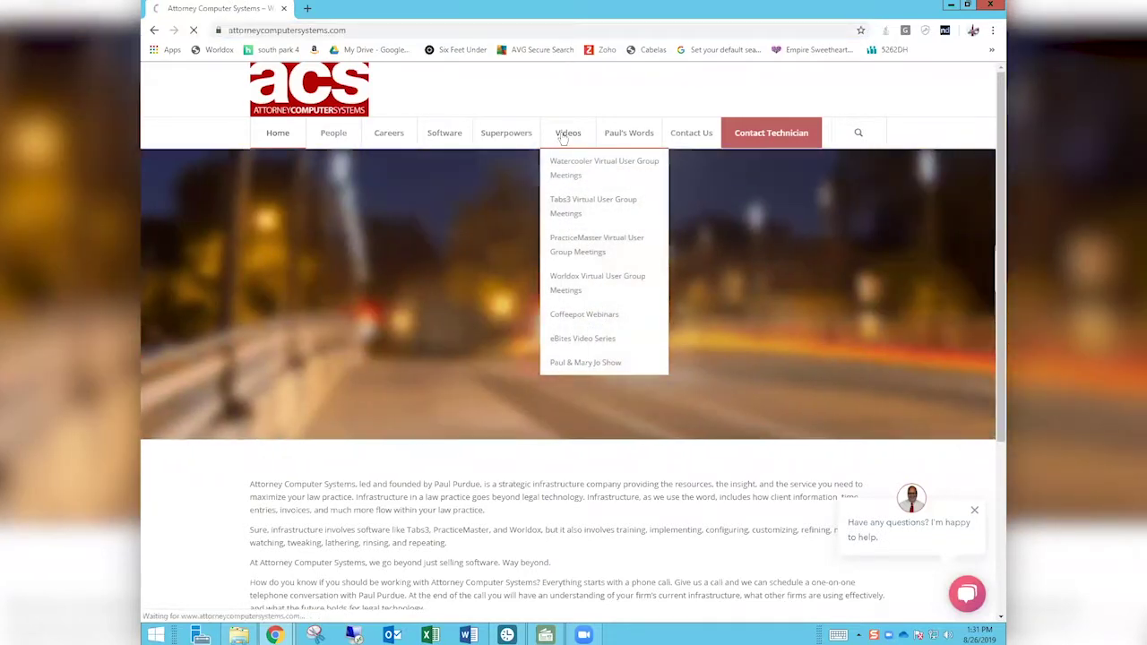
click(562, 136)
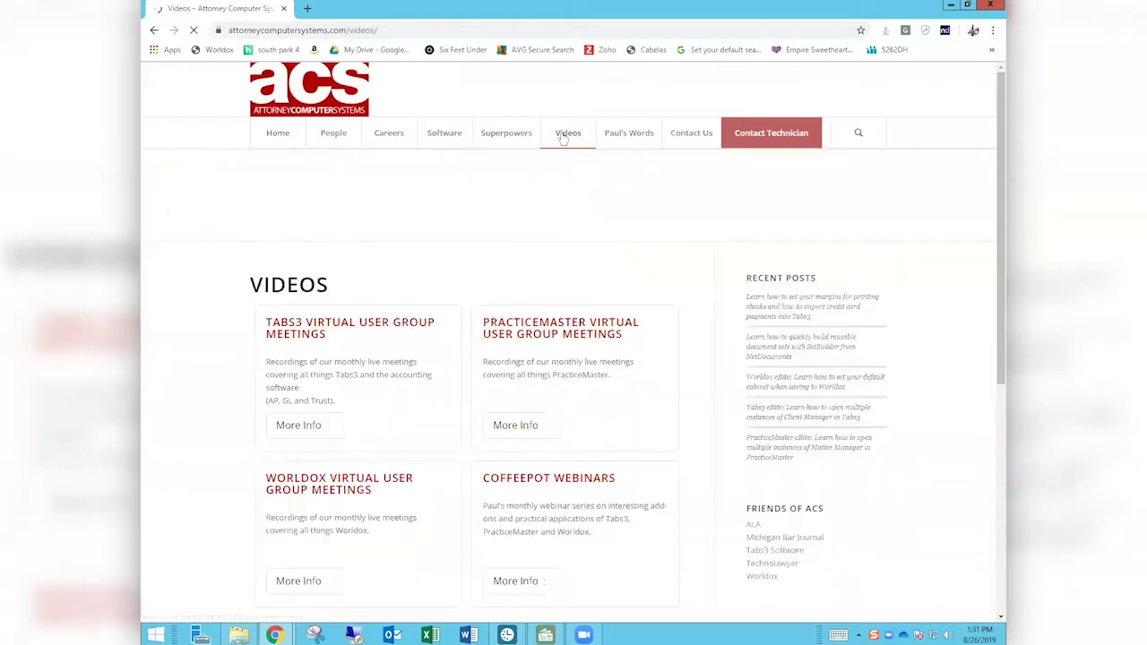
scroll(563, 136, down, 3)
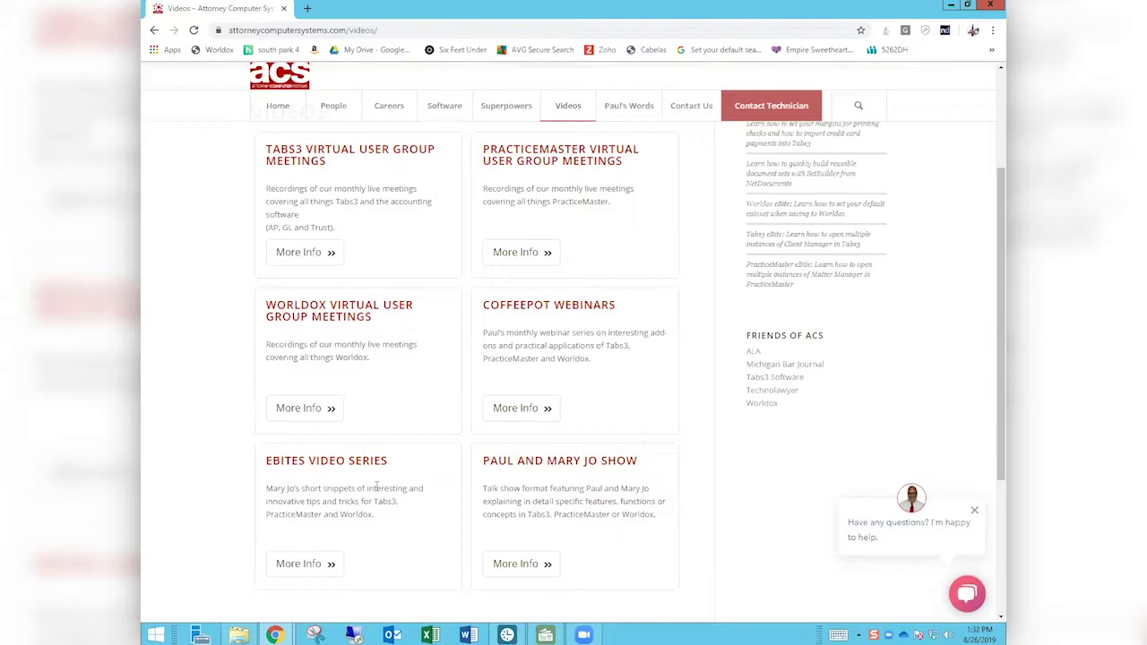
- Open the Tabs3 Virtual User Group Meetings page and review the upcoming session, registration form and past meeting recordings down to the page end
click(305, 253)
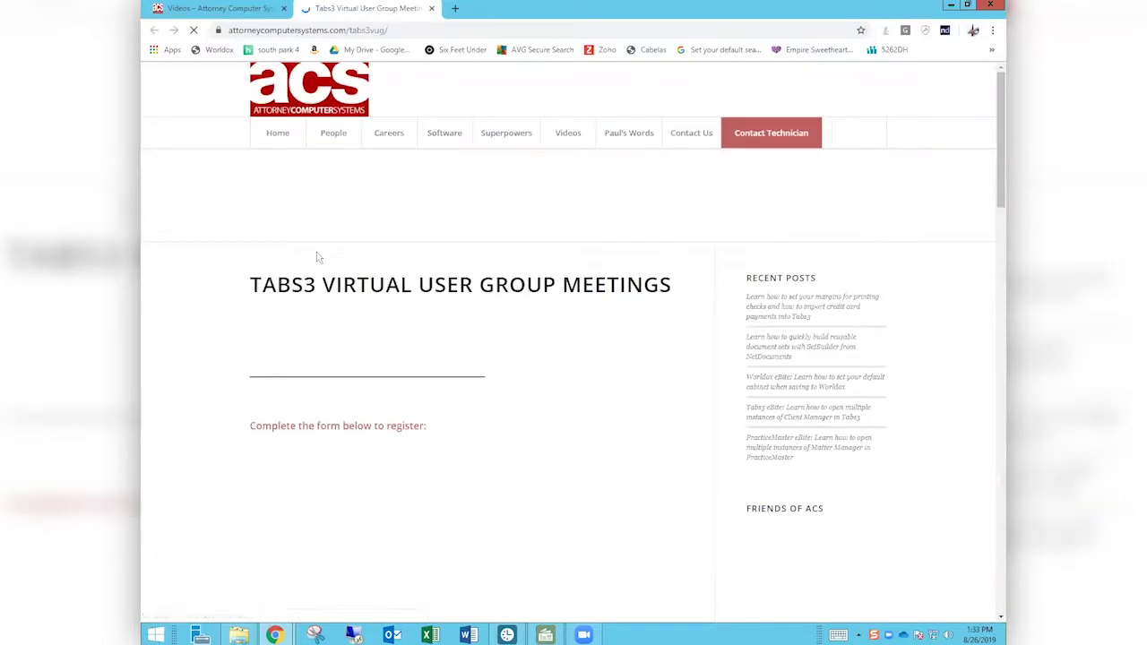
scroll(317, 251, down, 1)
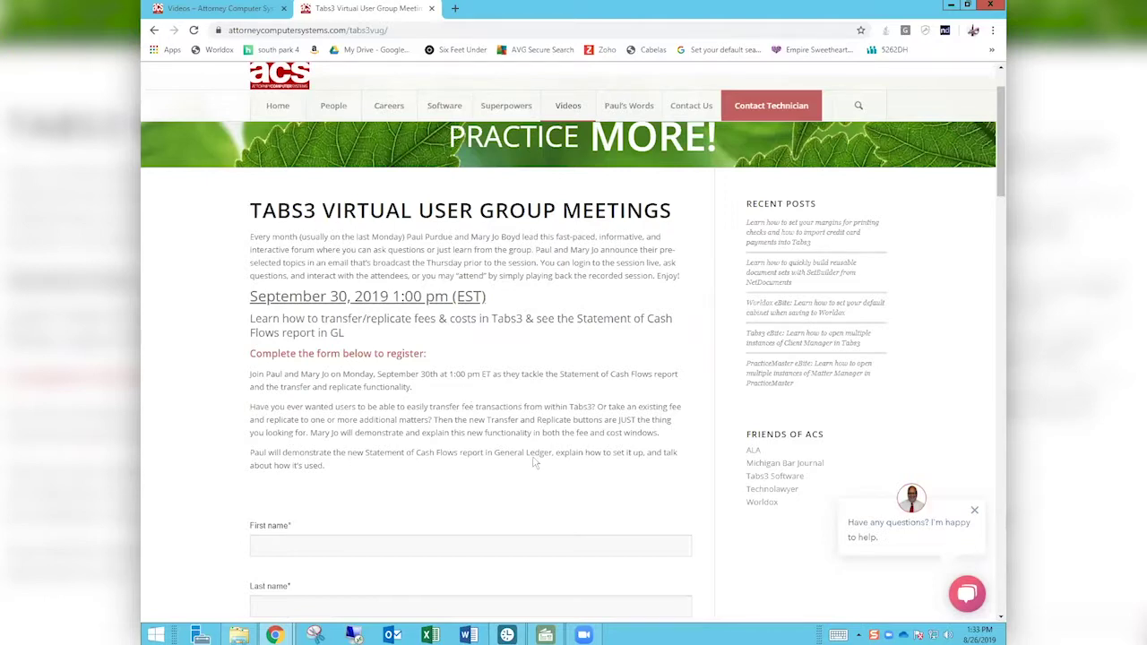
scroll(538, 464, down, 2)
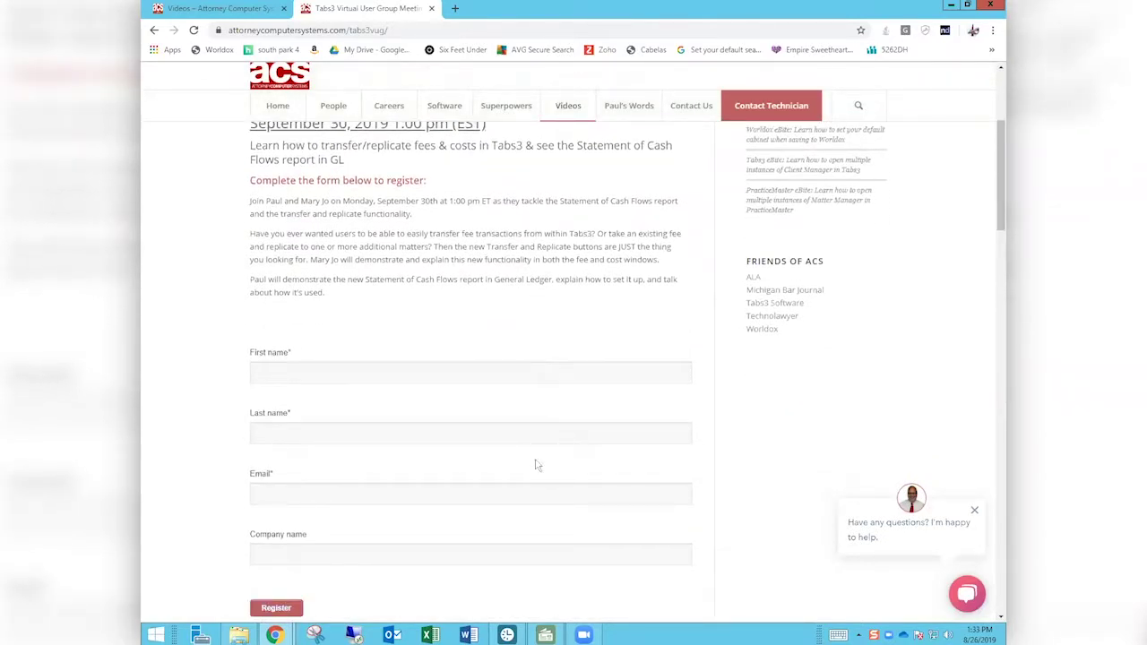
scroll(537, 464, down, 3)
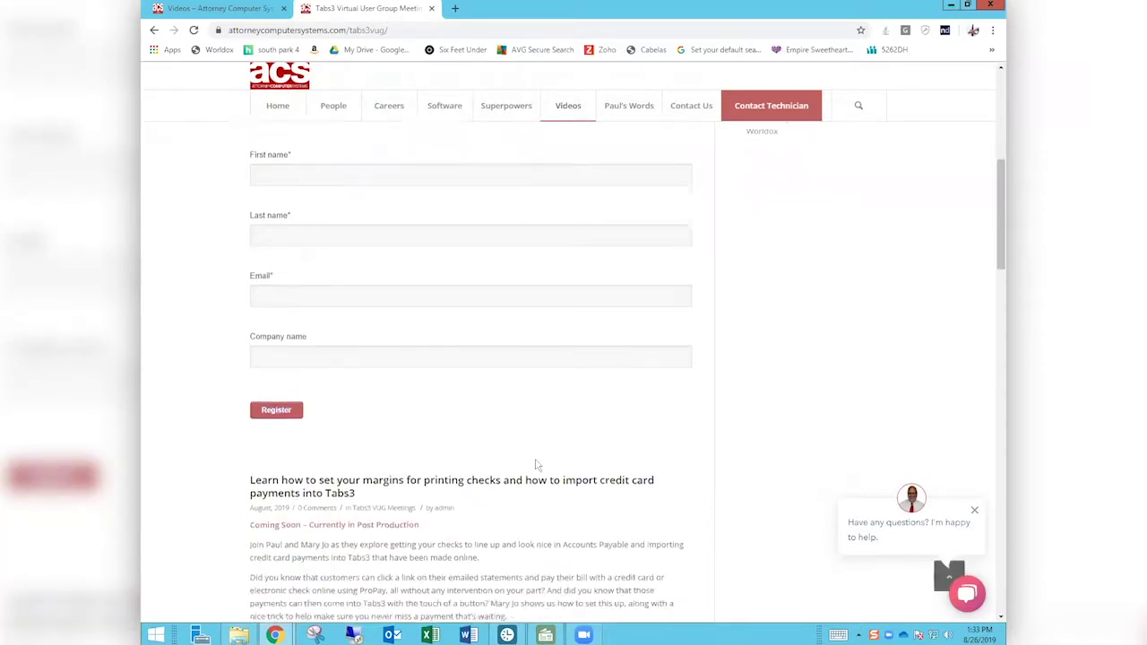
scroll(538, 465, down, 10)
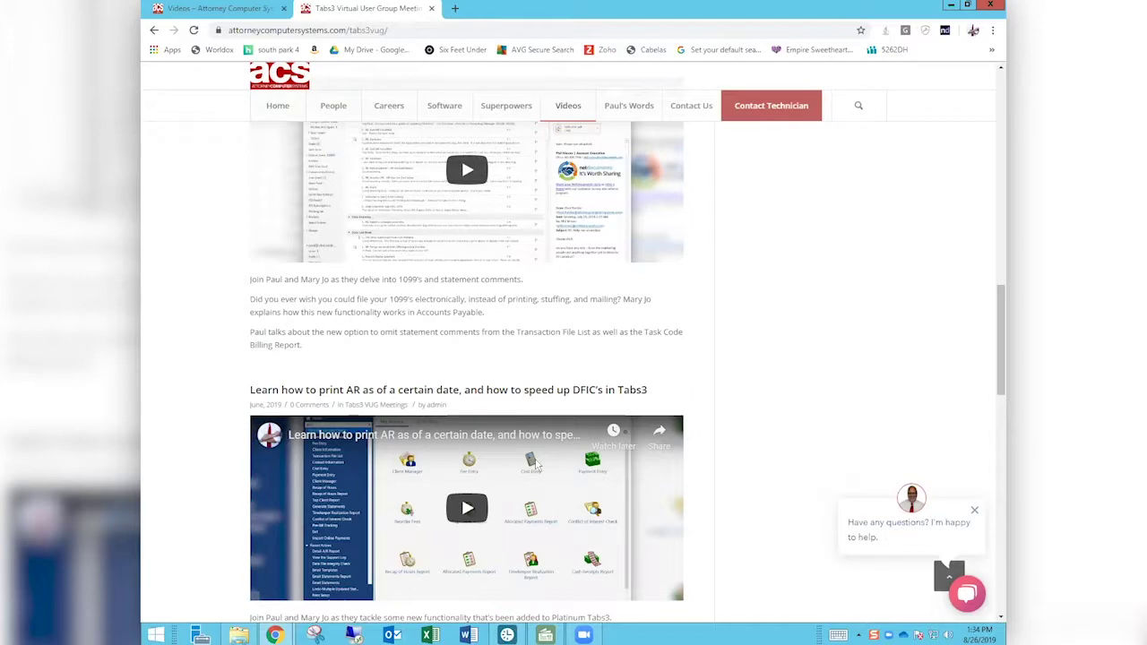
scroll(536, 465, down, 10)
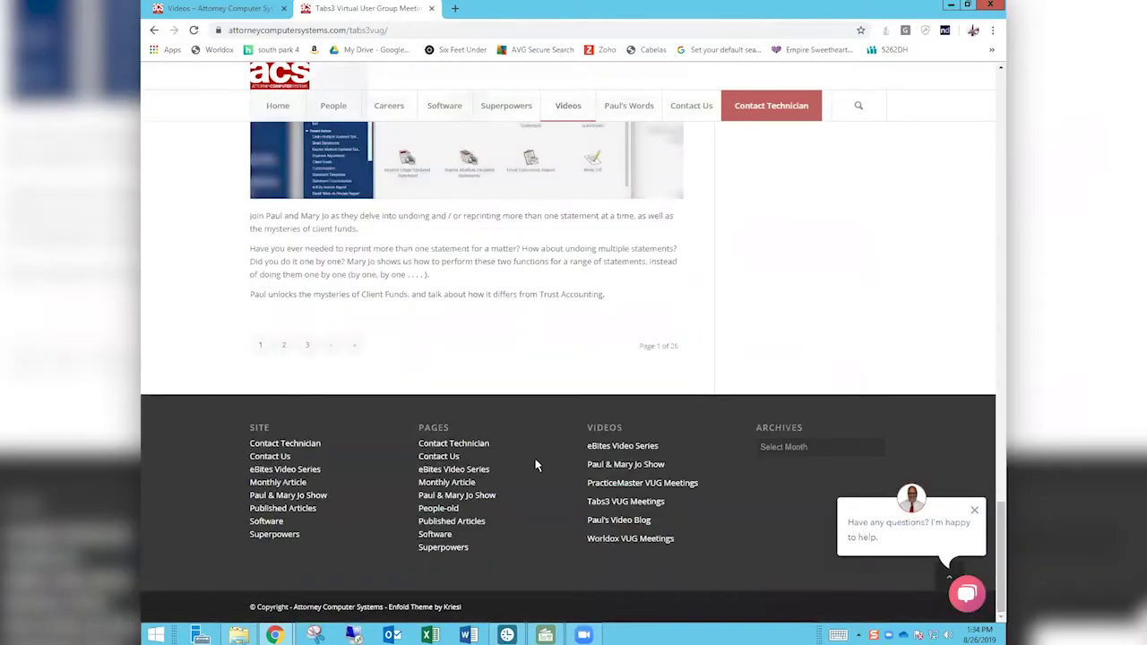